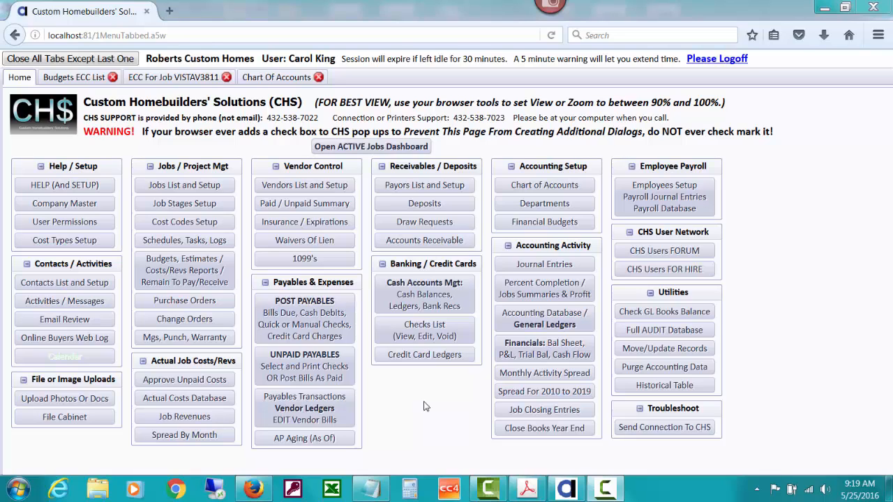
- Open the journal entries list and view the report for the 03/31/2016 Close DEGROOT batch, closing it when done
left_click(512, 271)
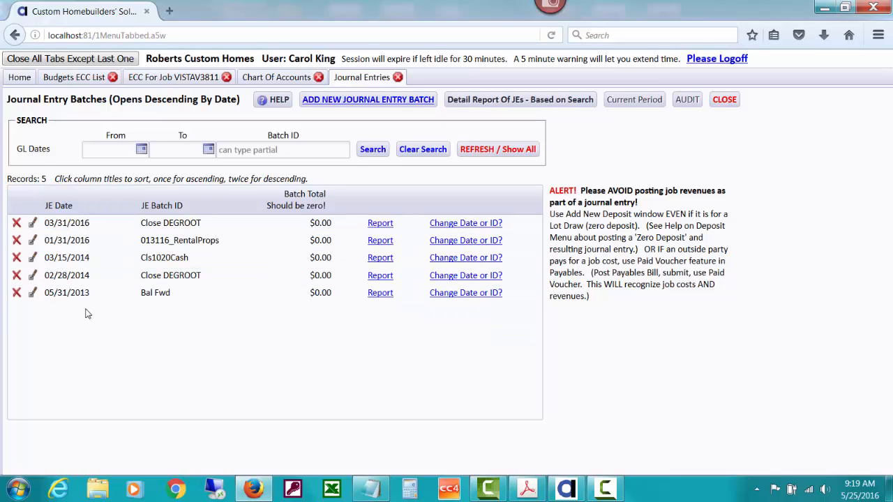
left_click(386, 226)
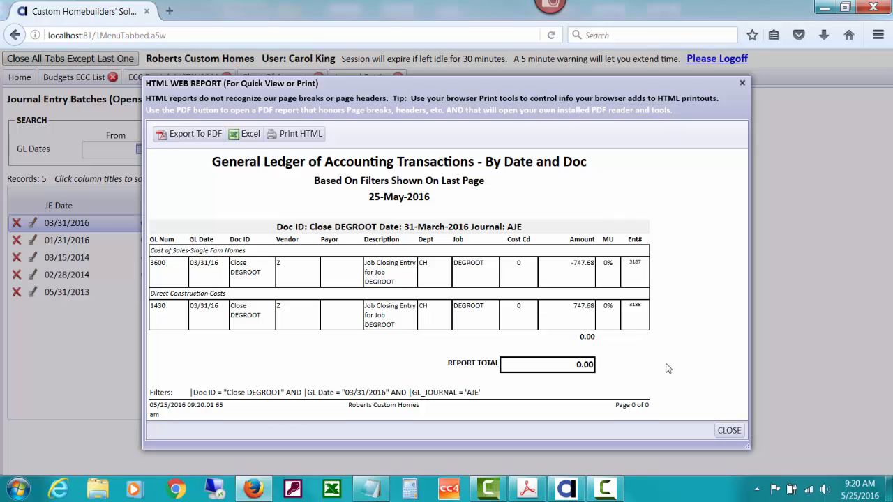
left_click(730, 431)
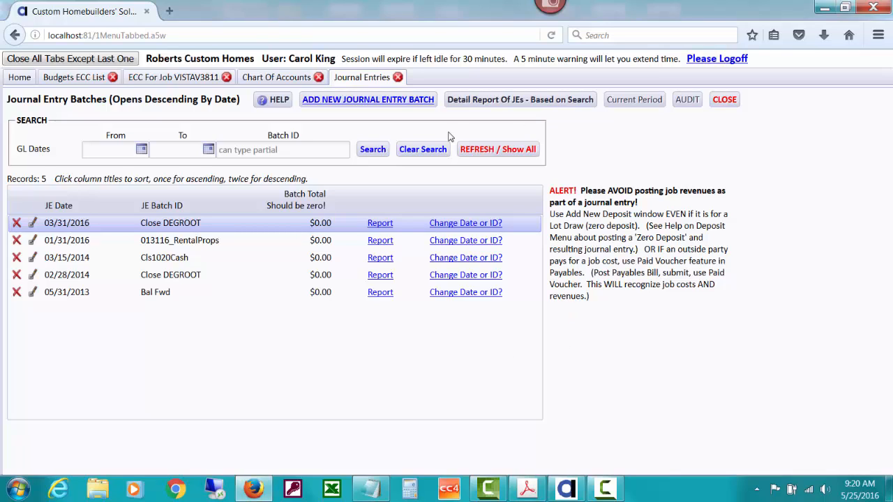
- Open the Journal Entries Defined help document from the accounting tutorials, read it through, and close it
left_click(279, 101)
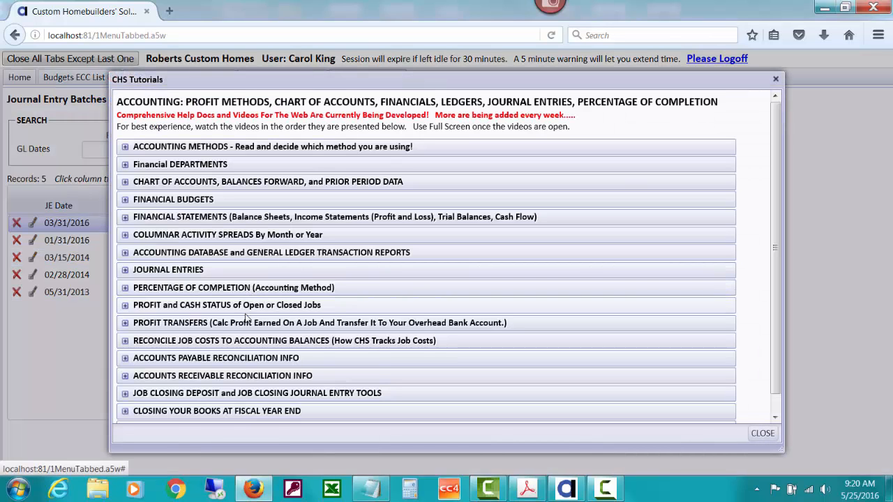
left_click(235, 270)
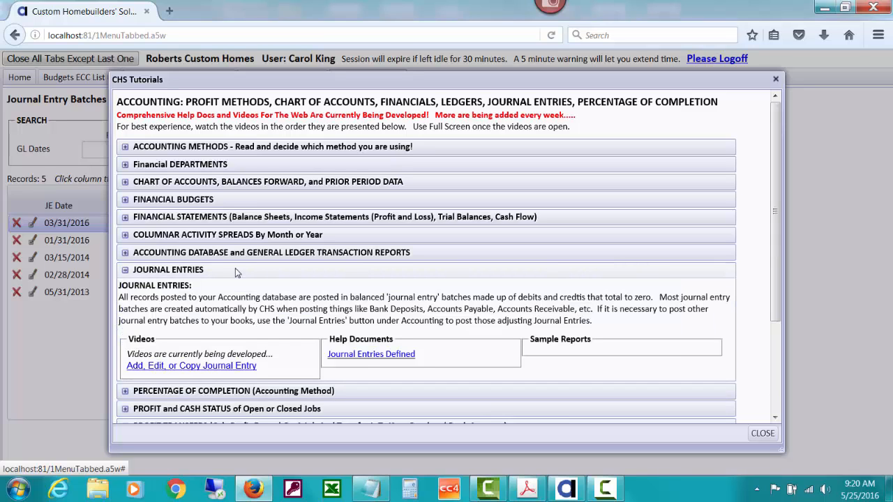
left_click(386, 357)
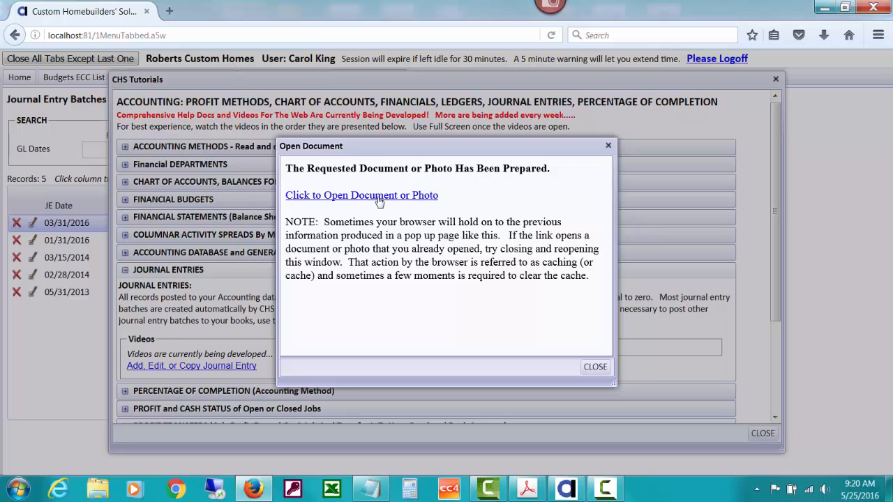
left_click(379, 198)
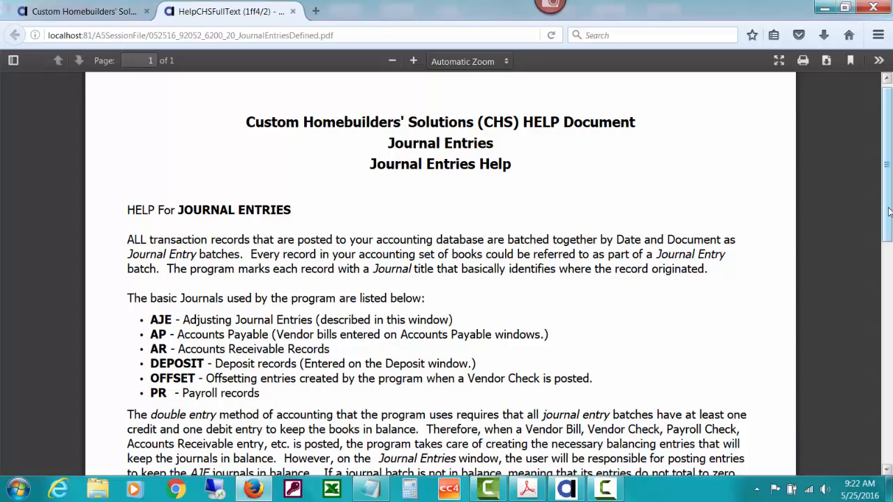
left_click_drag(891, 225, 886, 353)
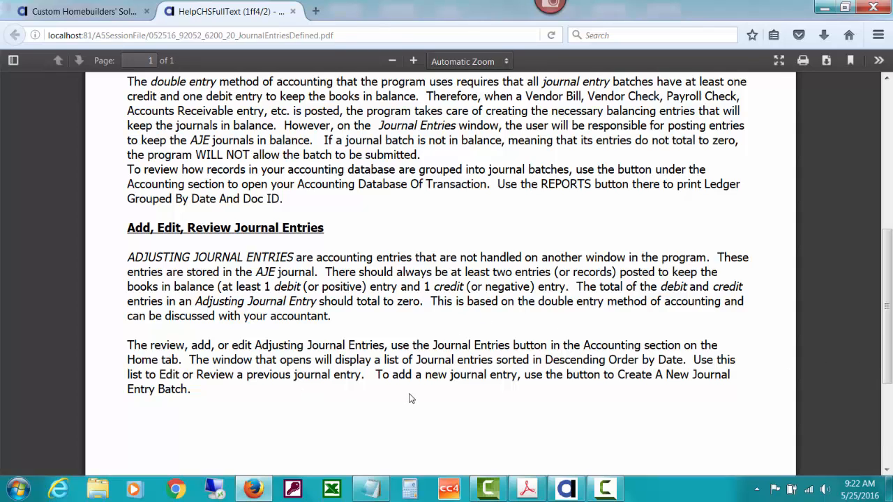
left_click(293, 11)
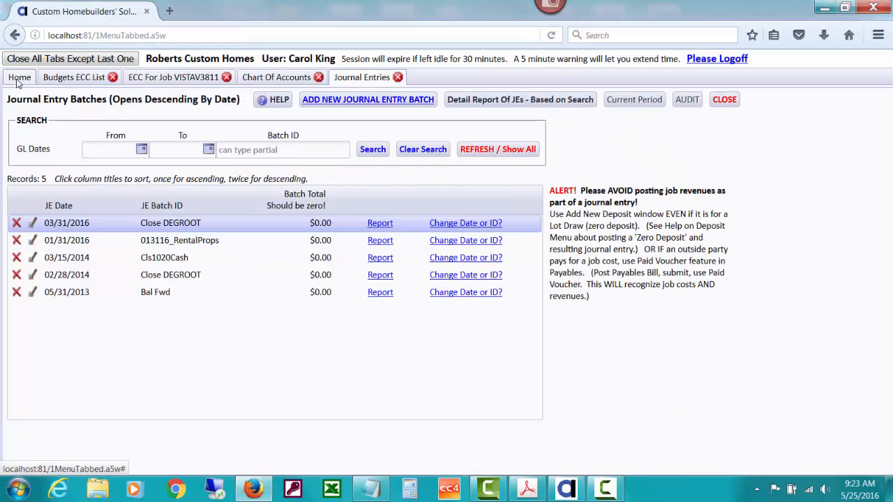
- Open the accounting database and general ledgers menu from the home page
left_click(19, 79)
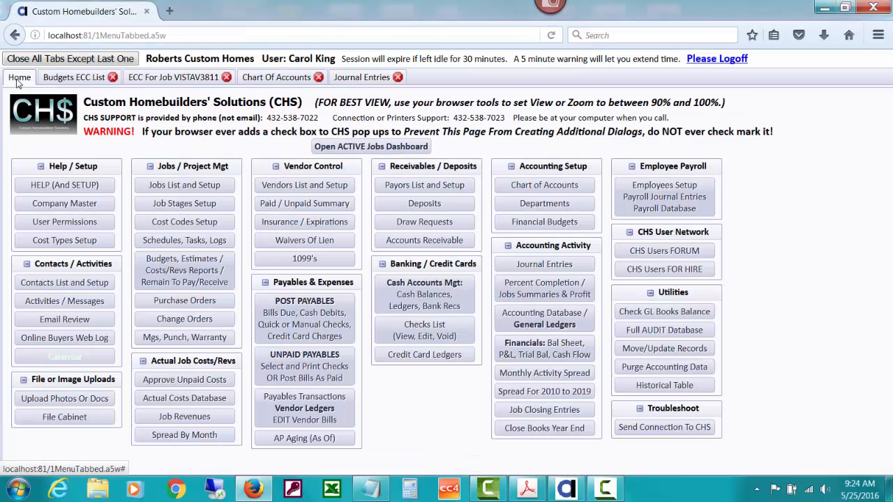
left_click(564, 325)
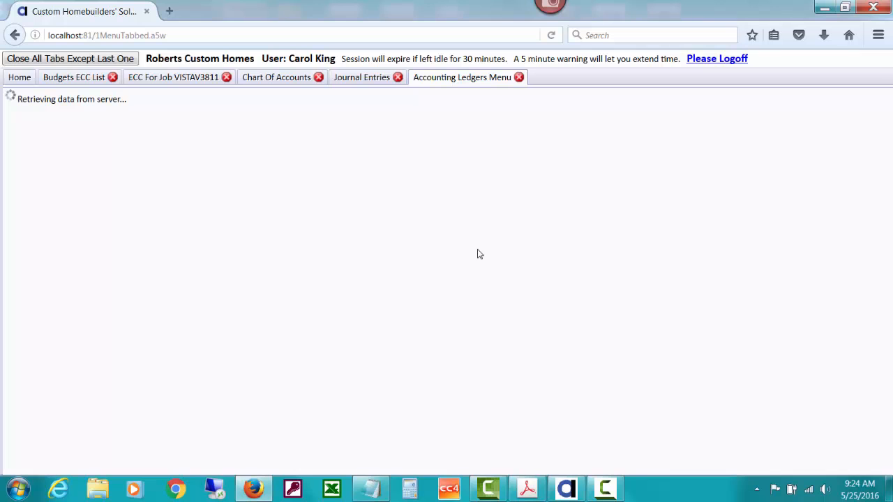
left_click(16, 81)
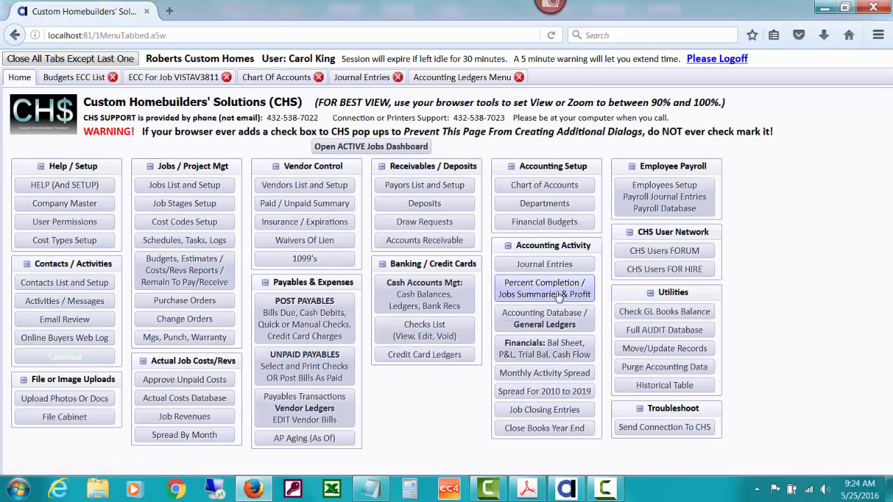
left_click(466, 81)
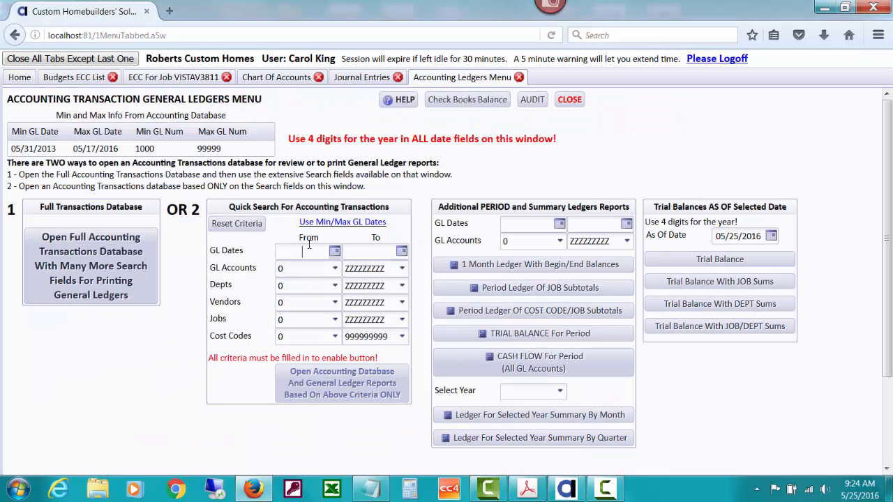
- Set the quick search GL dates from 01/01/2016 to 03/31/2016
type("01/01/2016")
key("Tab")
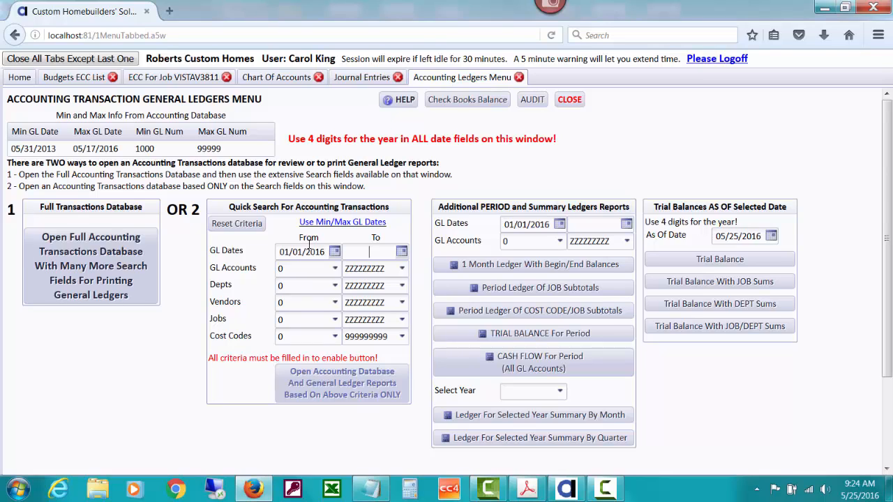
type("03/31/2016")
key("Tab")
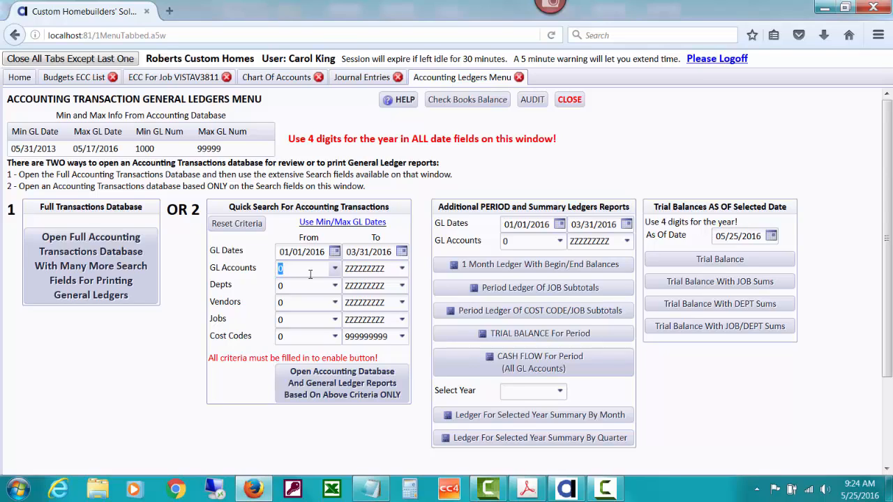
- Change the end date of the quick search GL range to 01/31/2016
left_click(354, 252)
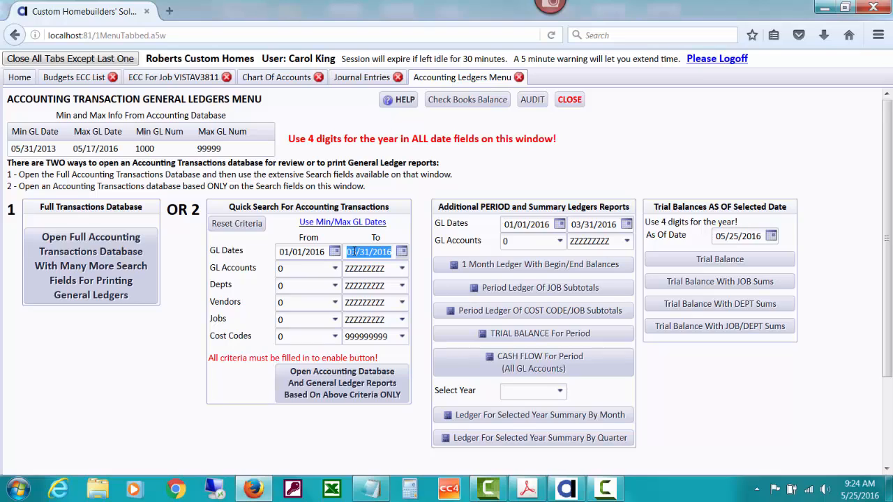
left_click(352, 252)
type("1")
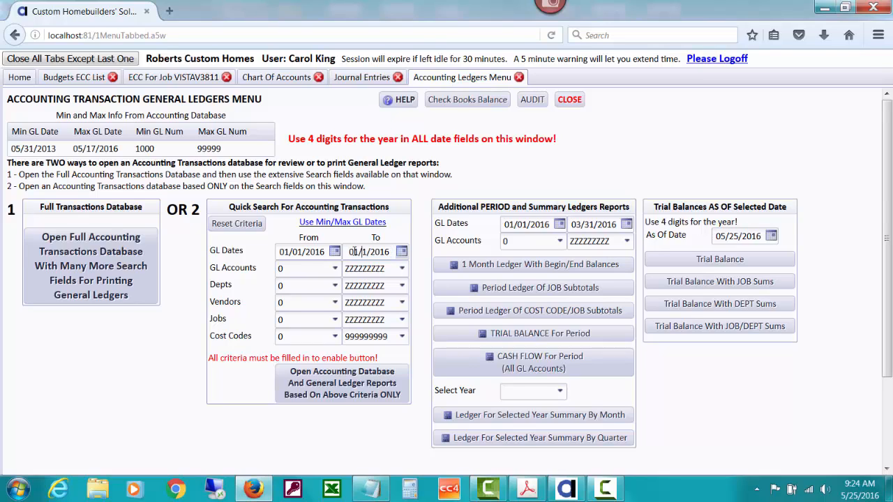
key("Delete")
left_click_drag(392, 251, 325, 253)
type("01/31/2016")
key("Tab")
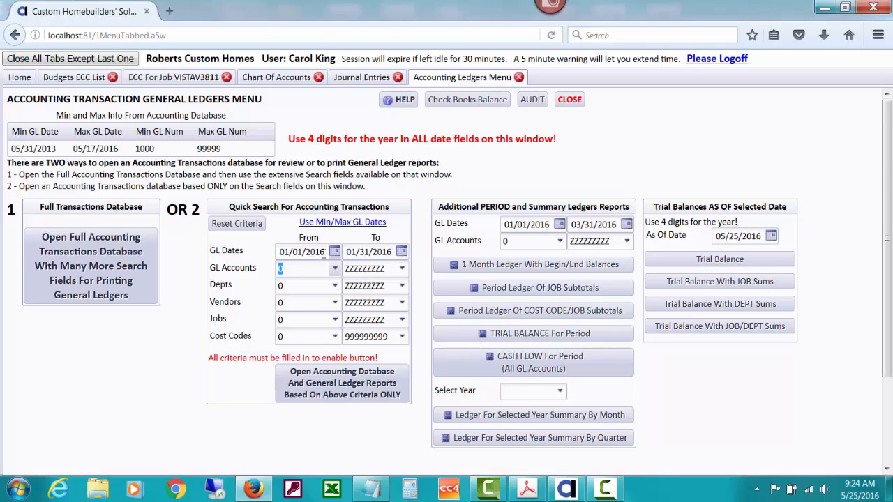
- Open the accounting database based on the quick search criteria and look through the listed transactions by GL account
left_click(371, 379)
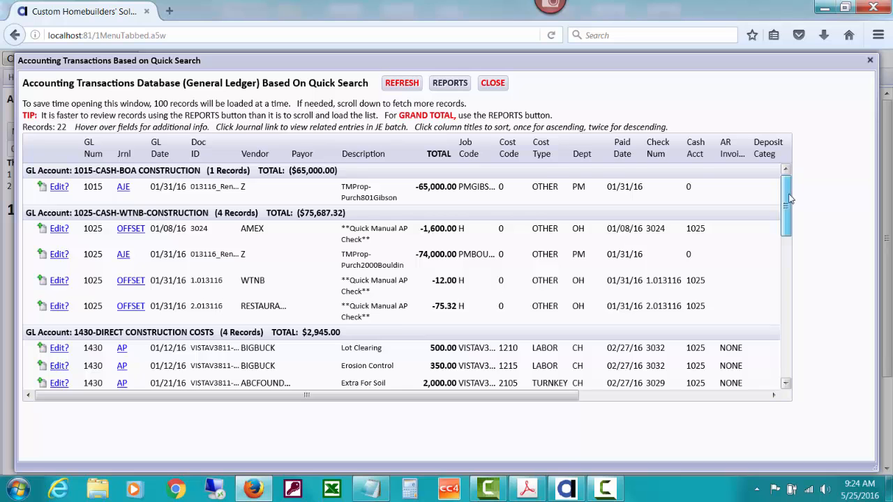
left_click_drag(786, 201, 796, 270)
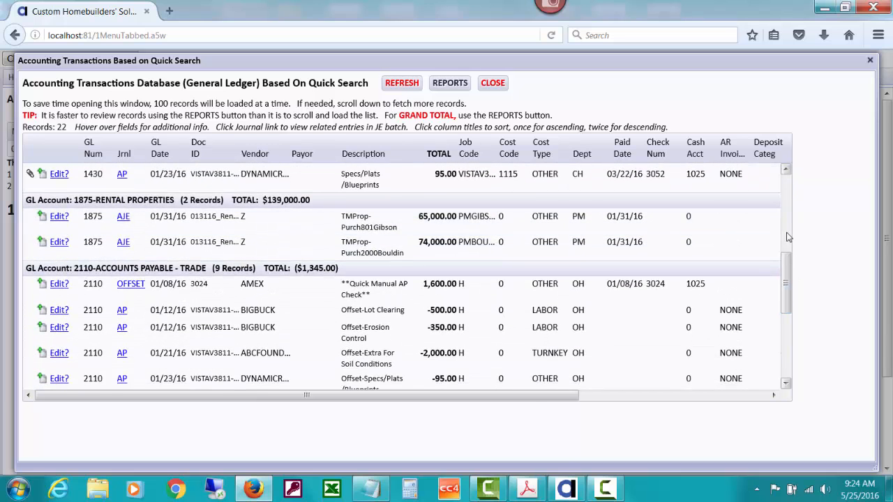
left_click_drag(787, 266, 788, 341)
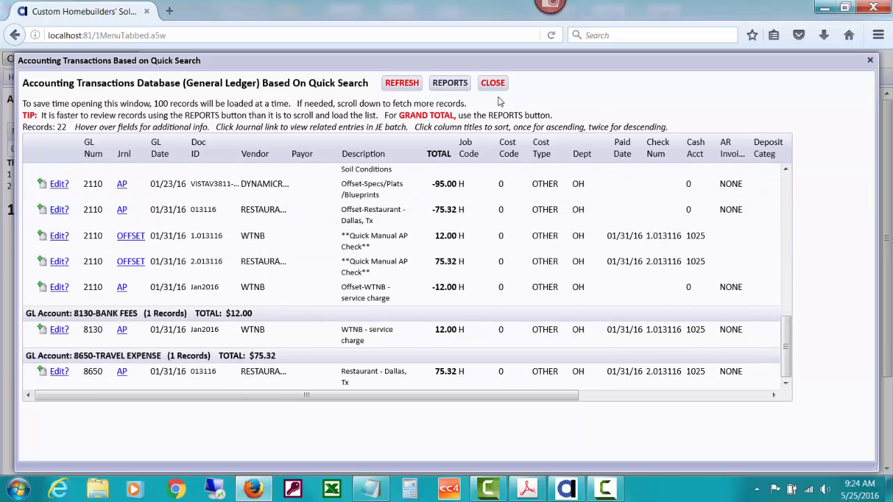
- Run the ledger report grouped by date and Doc ID, examine how its journal batches balance, and close the report and ledger windows
left_click(461, 84)
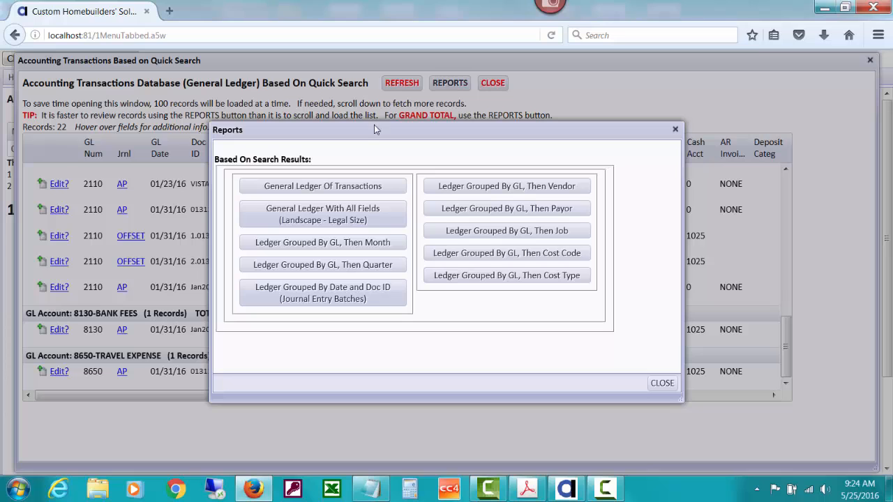
left_click(383, 300)
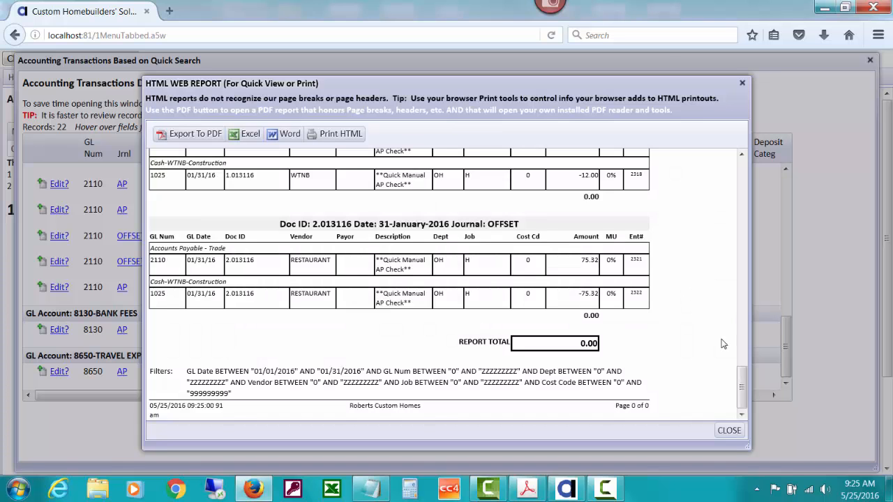
left_click_drag(743, 390, 742, 175)
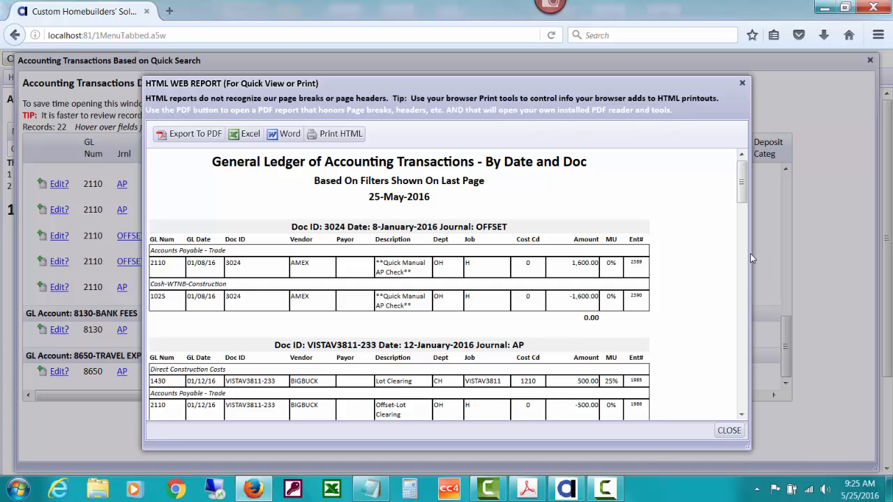
left_click_drag(743, 187, 744, 205)
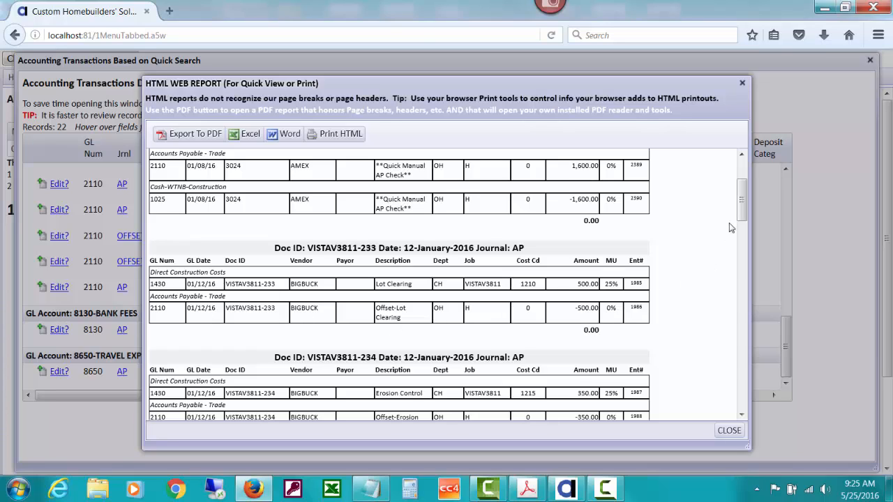
left_click_drag(742, 202, 740, 298)
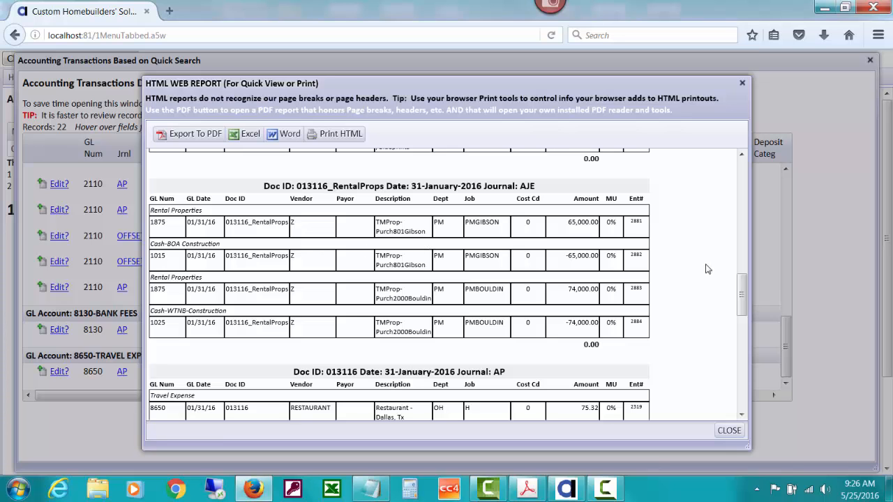
mouse_move(743, 296)
left_mouse_down()
mouse_move(744, 311)
mouse_move(743, 293)
left_mouse_up()
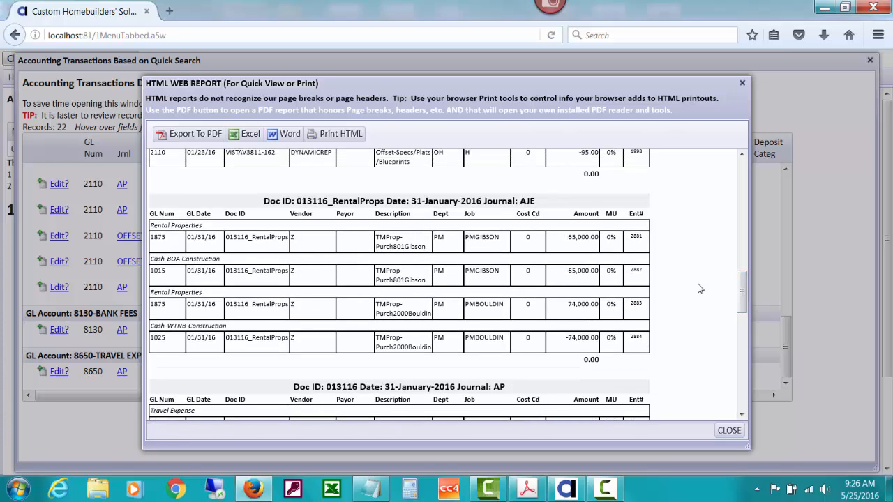
left_click_drag(747, 296, 729, 171)
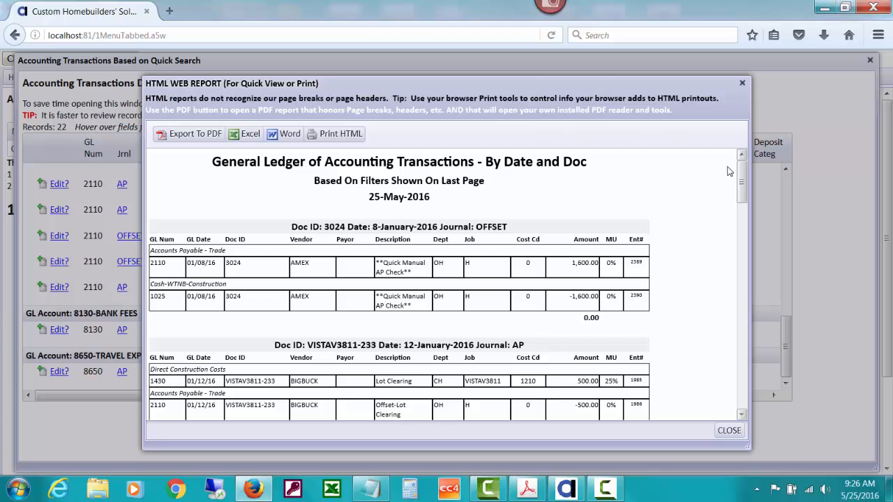
left_click(730, 431)
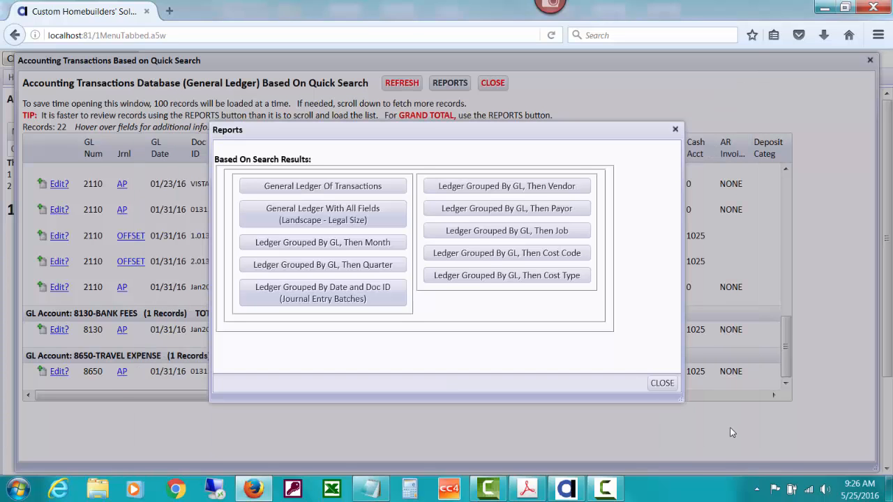
left_click(669, 383)
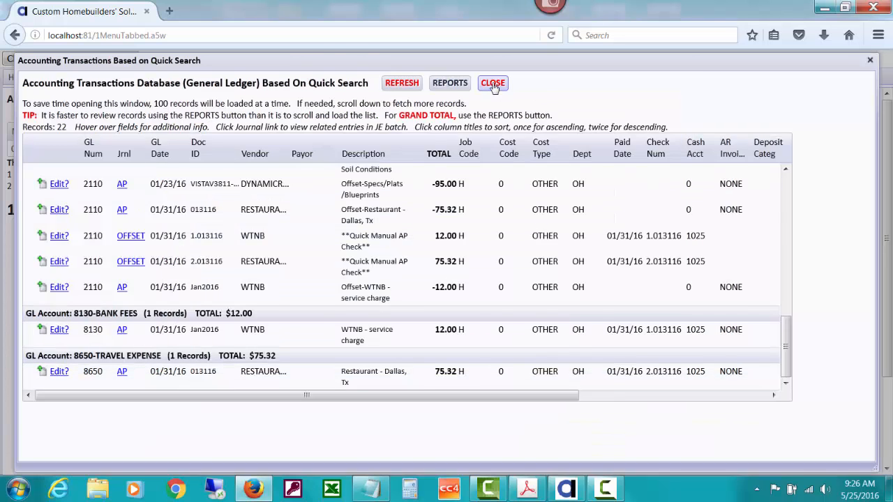
left_click(493, 82)
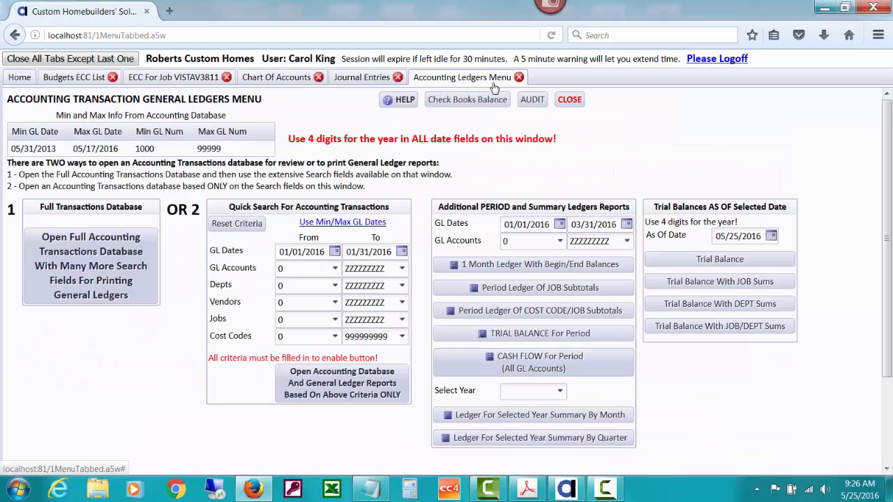
left_click(569, 100)
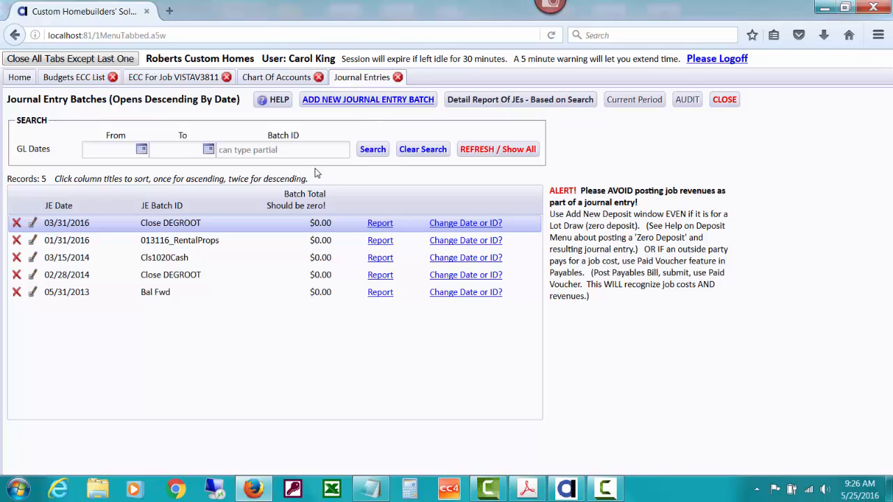
- Start a new journal entry batch dated 12/31/2015, accepting the date before the current accounting period
left_click(401, 104)
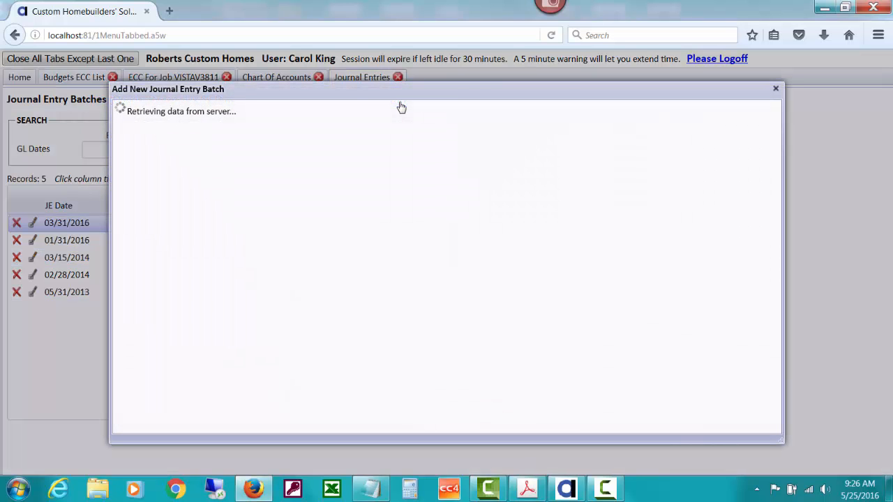
left_click(305, 174)
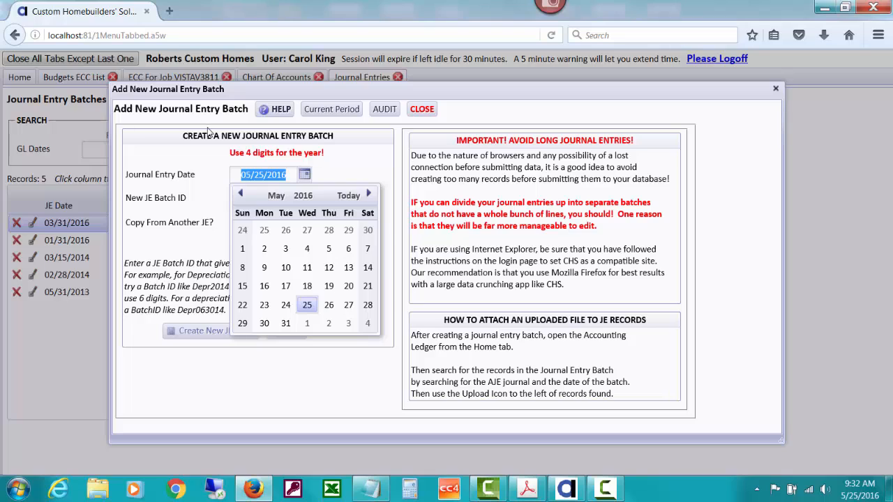
left_click(240, 195)
left_click(241, 194)
left_click(240, 195)
left_click(241, 194)
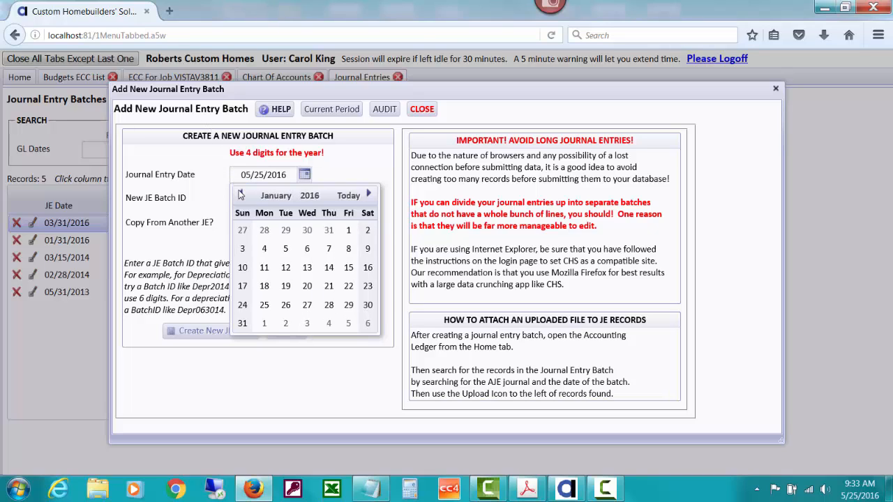
left_click(329, 230)
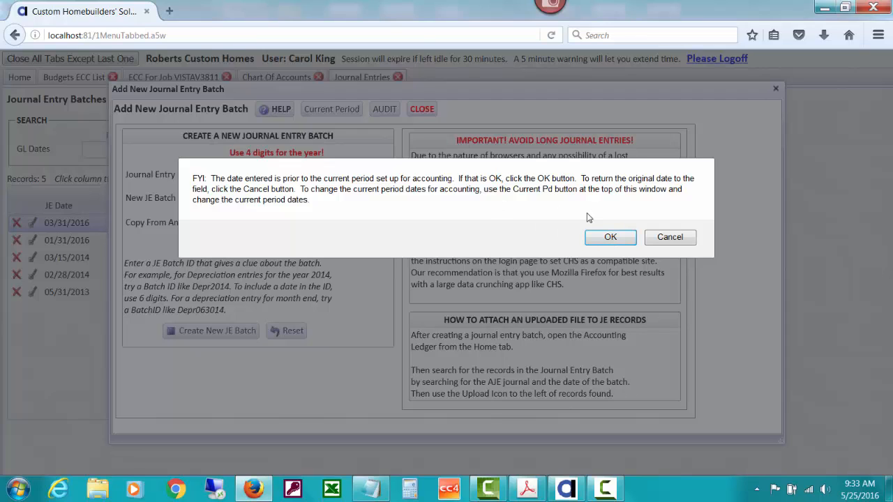
left_click(606, 237)
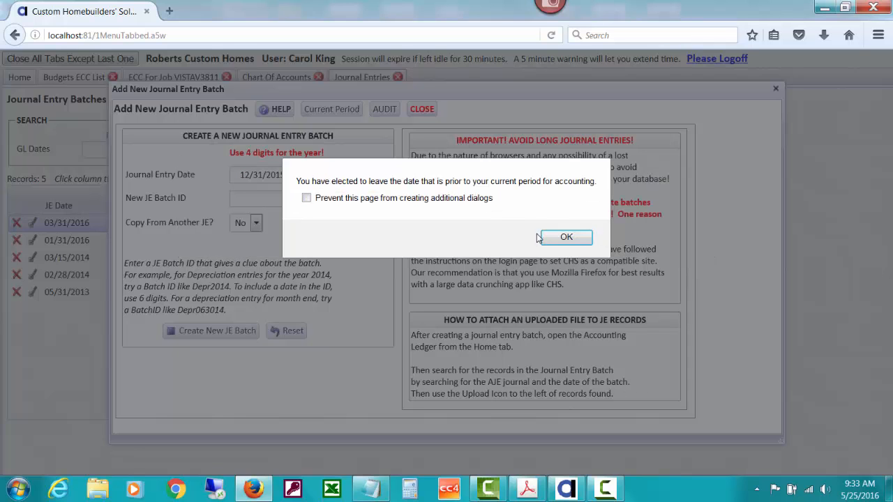
left_click(565, 237)
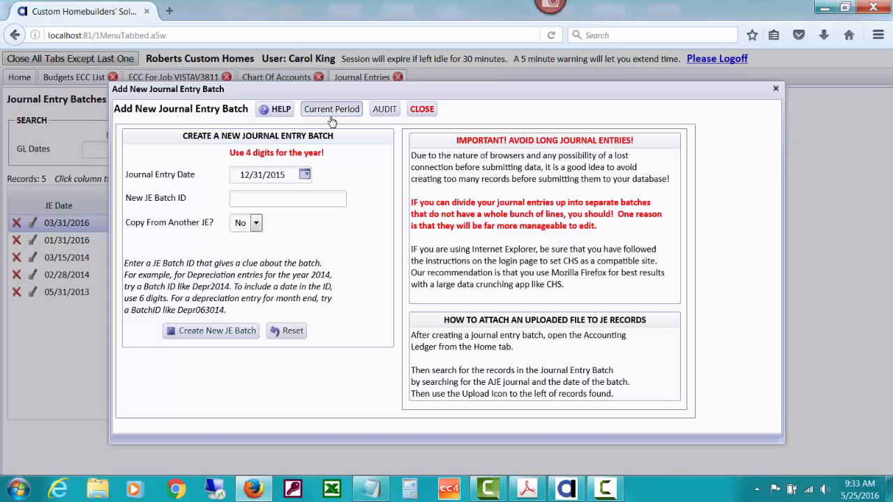
- Check the current accounting period settings without changes, and create the journal entry batch with ID OHToJobs_123115
left_click(332, 112)
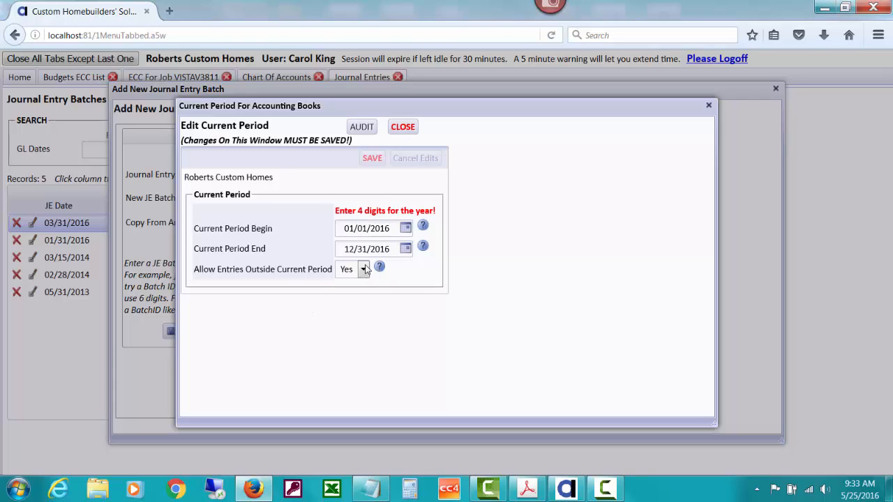
left_click(403, 128)
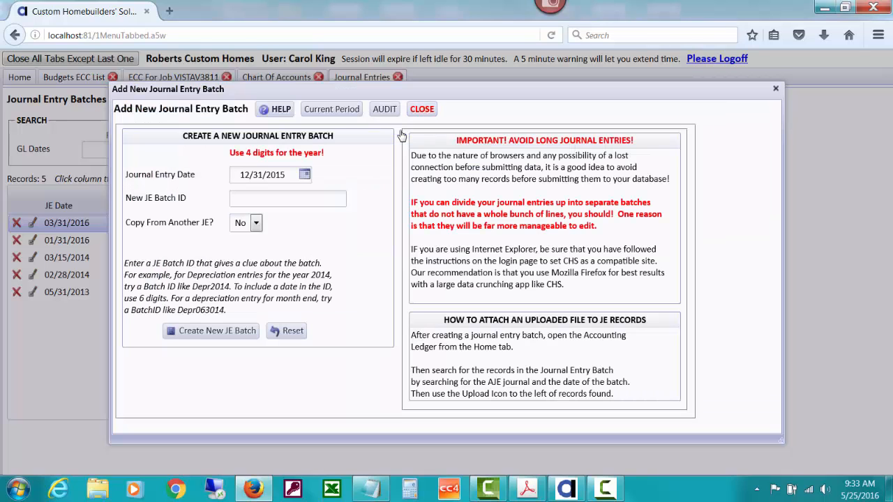
left_click(276, 201)
type("OHToJobs_123115")
key("Tab")
left_click(240, 331)
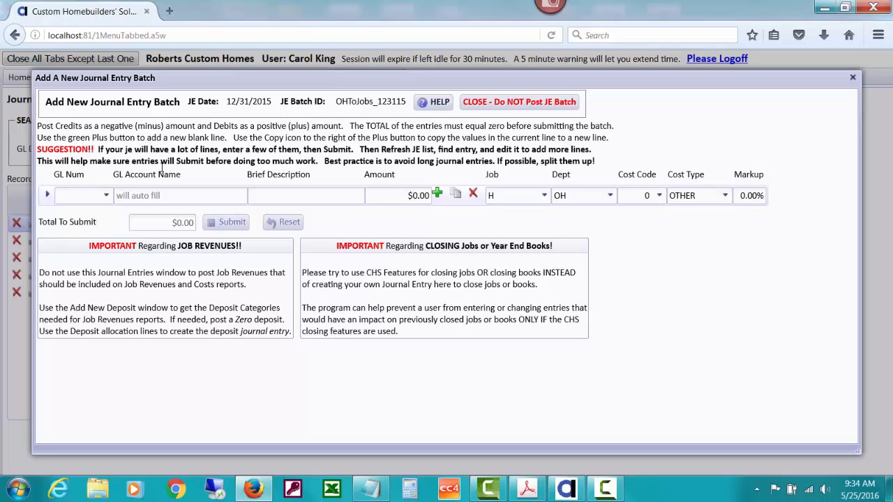
- Assign GL account 8799 Overhead Charged To Jobs to the first journal entry line
left_click(60, 195)
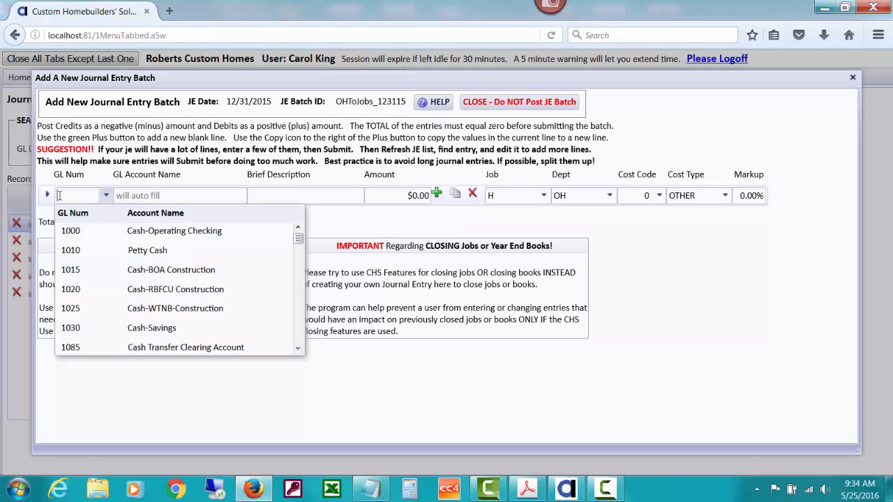
type("80")
left_click(295, 233)
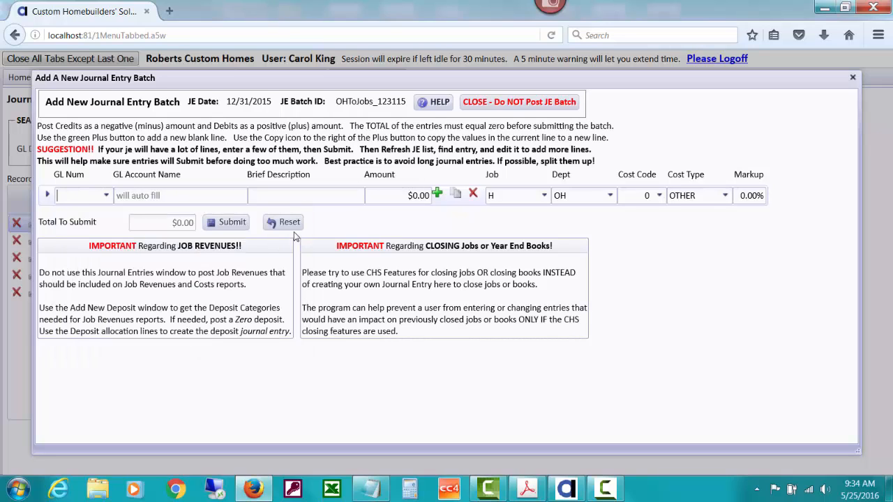
type("4")
key("BackSpace")
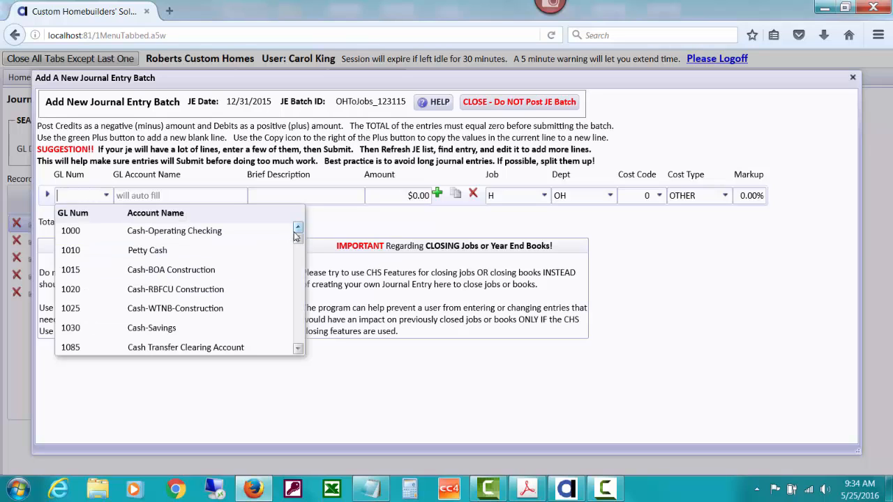
type("87")
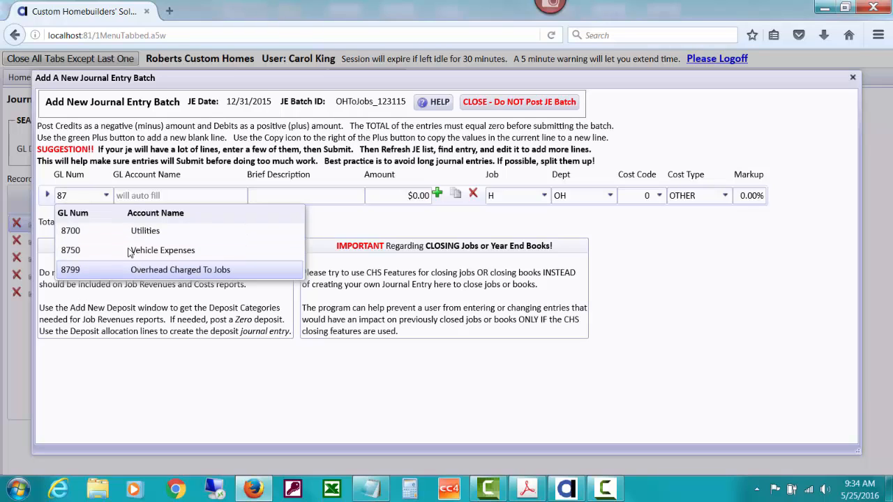
left_click(189, 273)
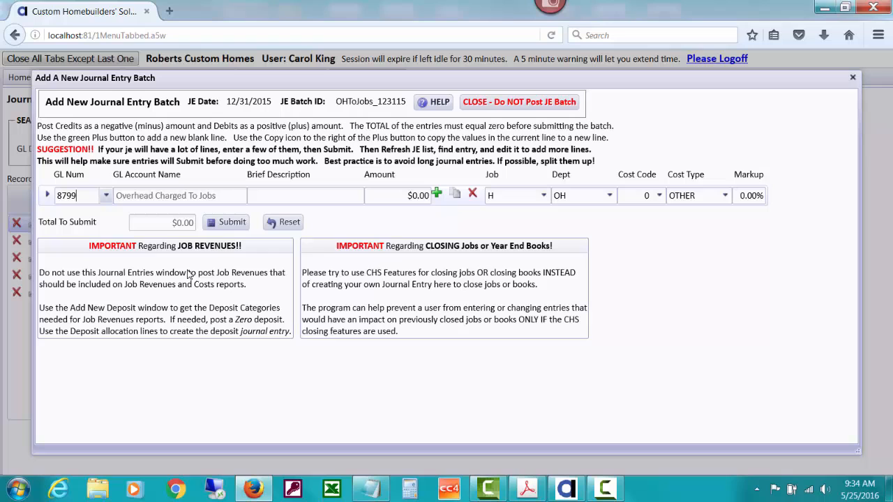
- Describe the 8799 line as "Dec 2016 OH To Job Costs" and enter a credit amount of -100
left_click(261, 195)
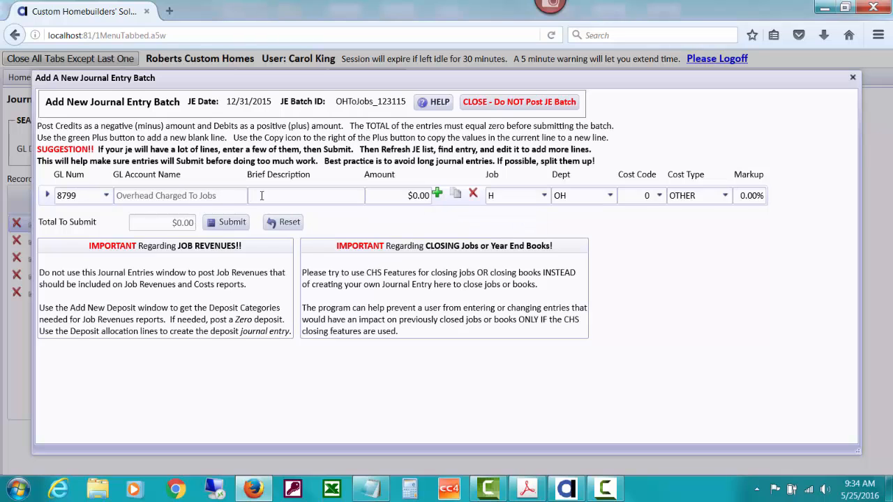
type("D")
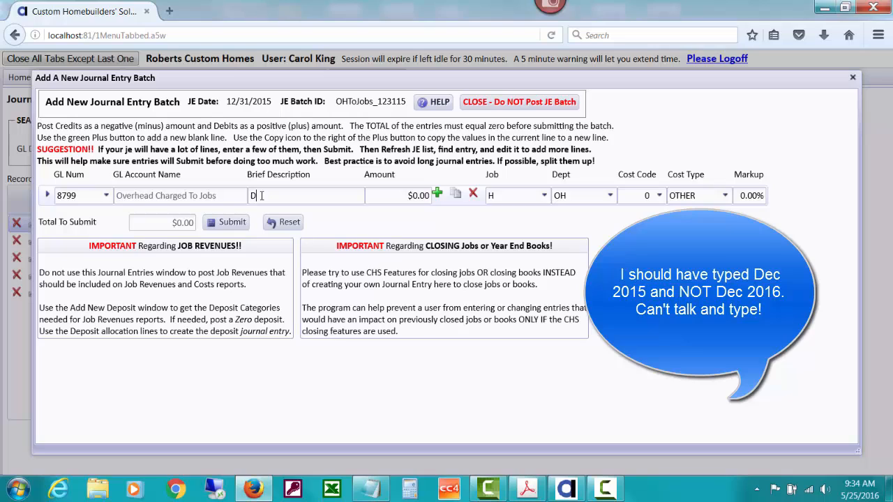
type("ec 2016 OH To Job Costs")
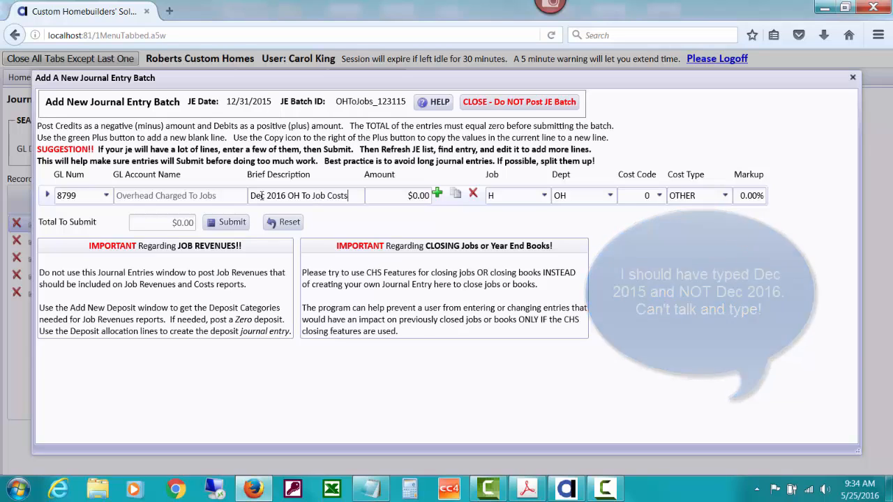
key("Tab")
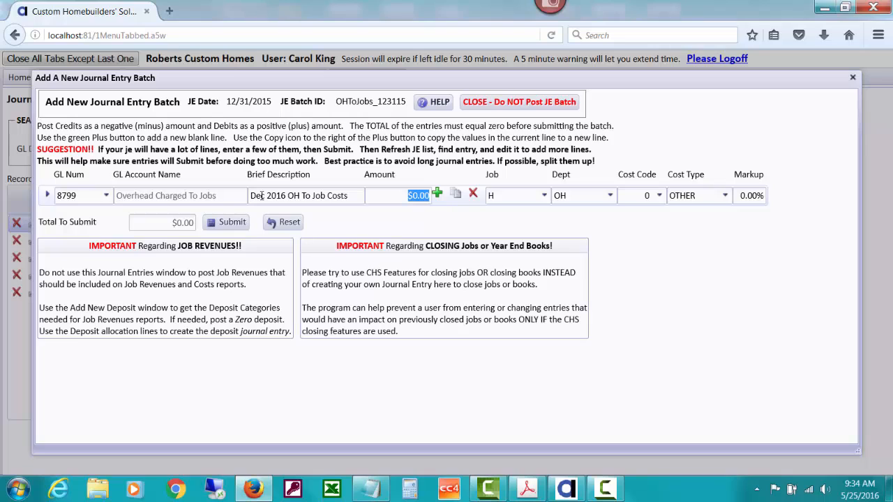
type("-")
type("100")
key("Tab")
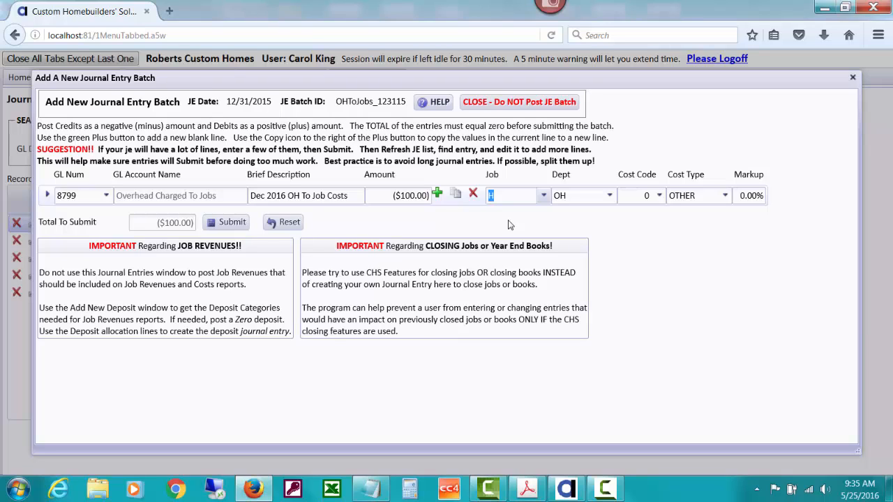
- Assign job VISTAV3811 to the overhead credit line
left_click(545, 196)
type("v")
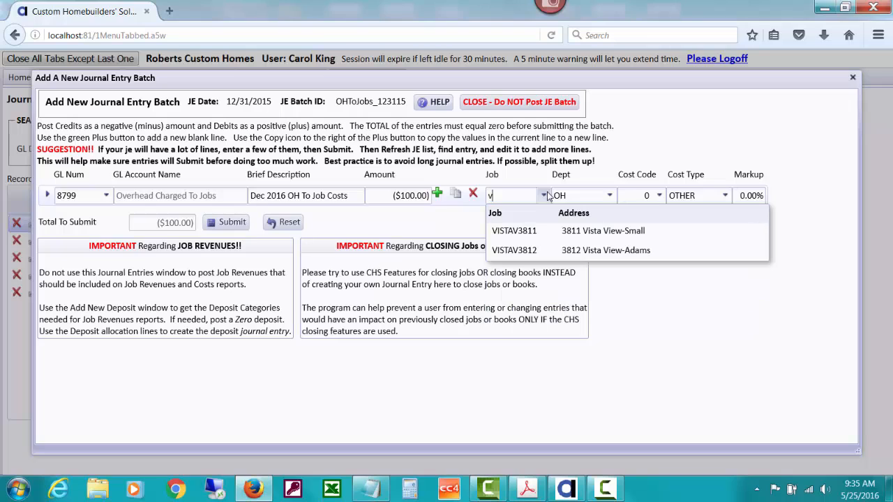
left_click(551, 228)
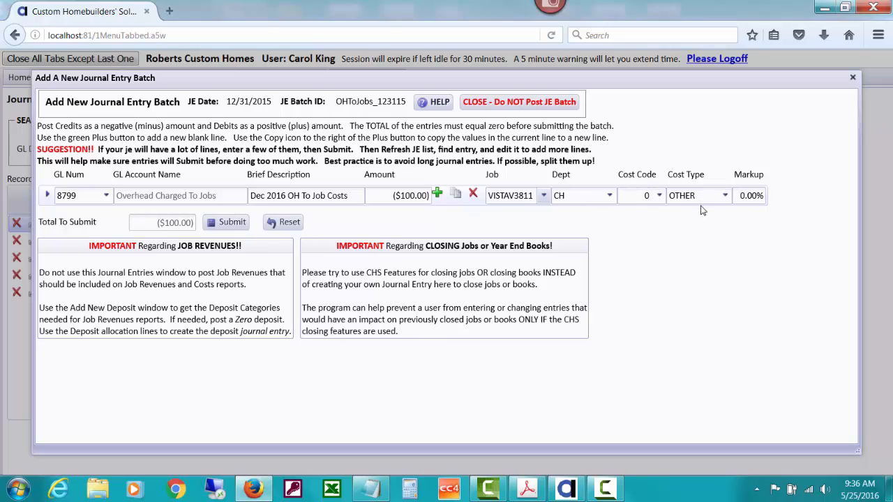
- Copy the overhead line to a new line and change its GL account to 1430 Direct Construction Costs
left_click(455, 195)
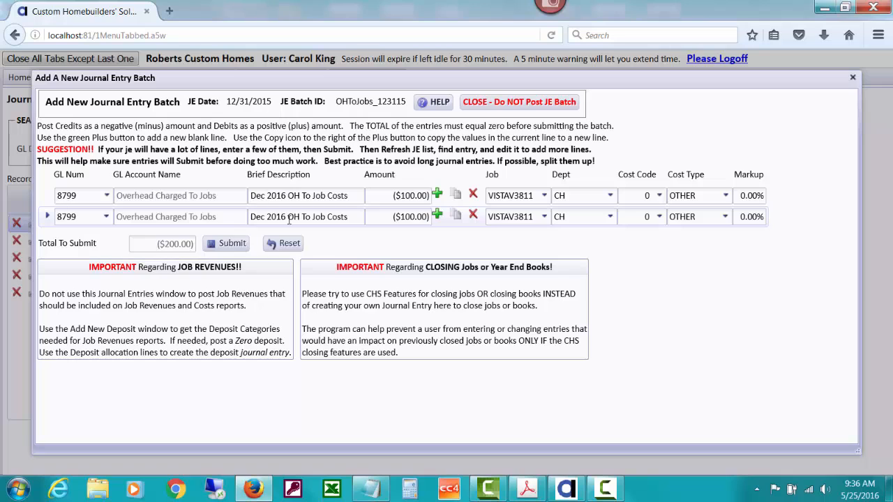
left_click(81, 216)
type("143")
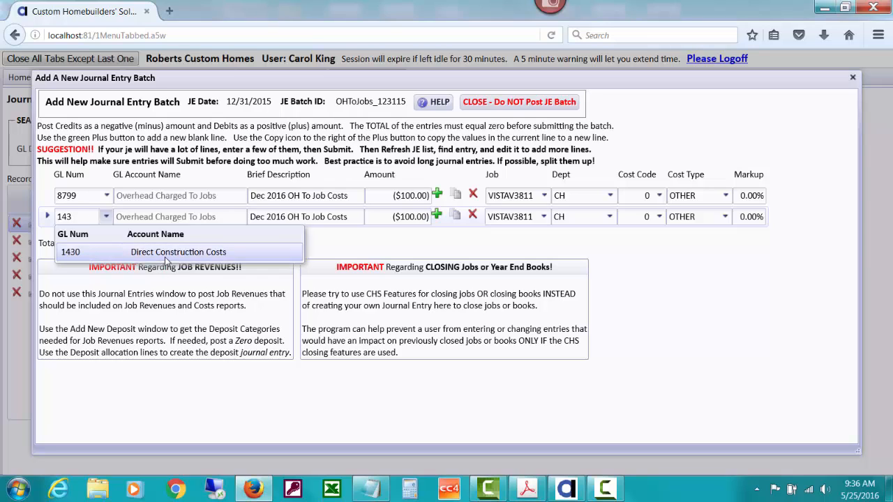
left_click(166, 256)
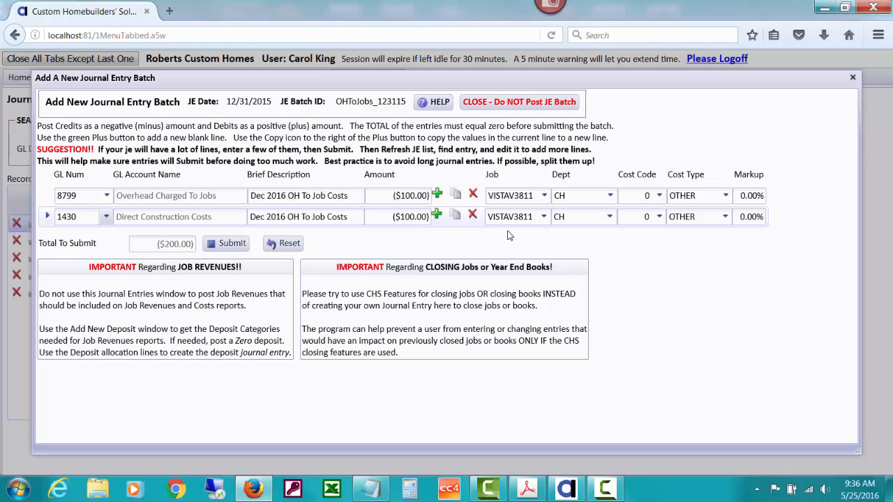
- Set the 1430 line's cost code to 8510 Overhead - misc and its amount to a debit of 100
left_click(644, 217)
type("85")
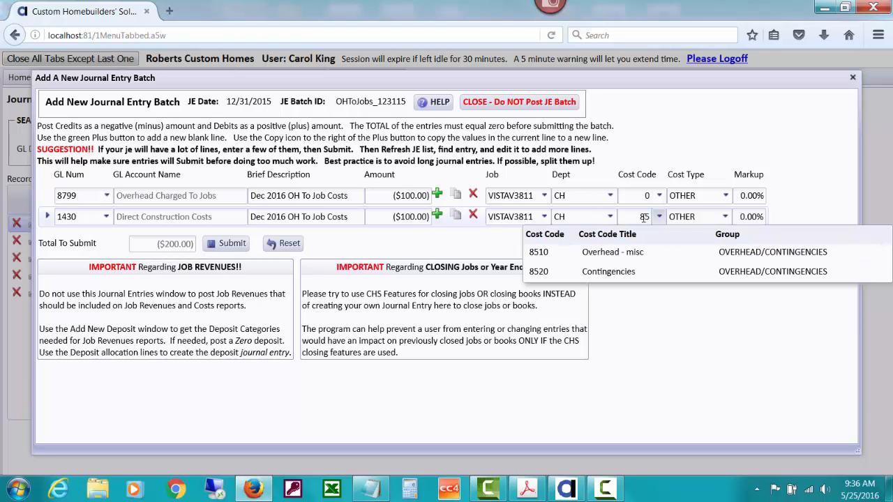
left_click(663, 256)
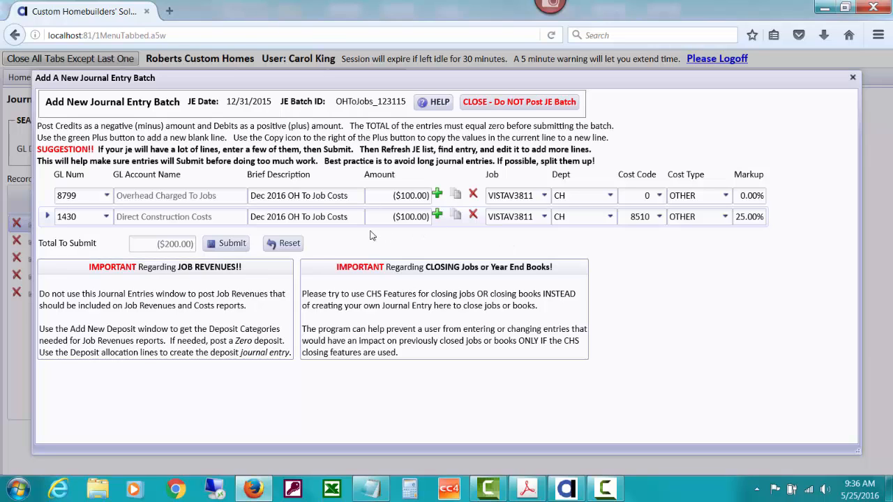
left_click_drag(390, 217, 448, 218)
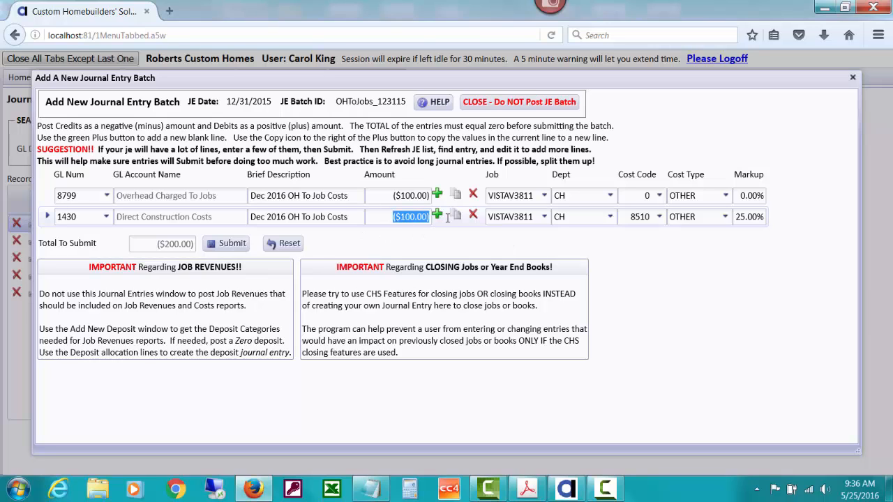
type("100")
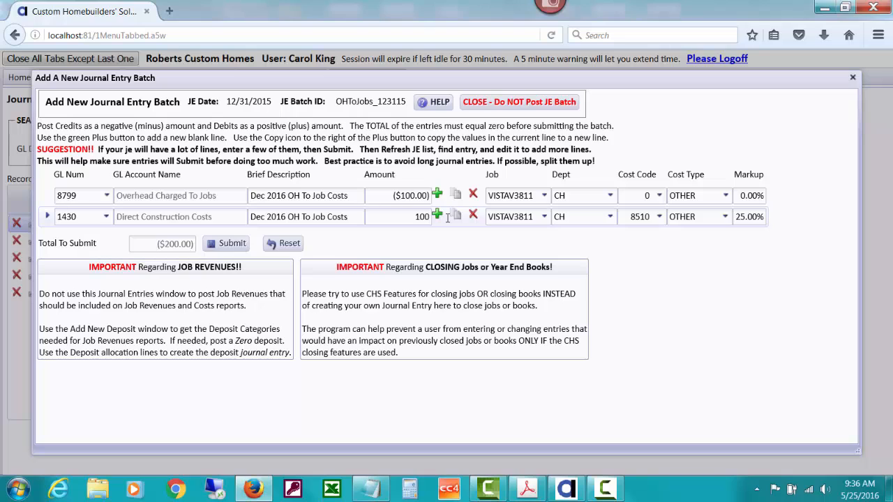
key("Tab")
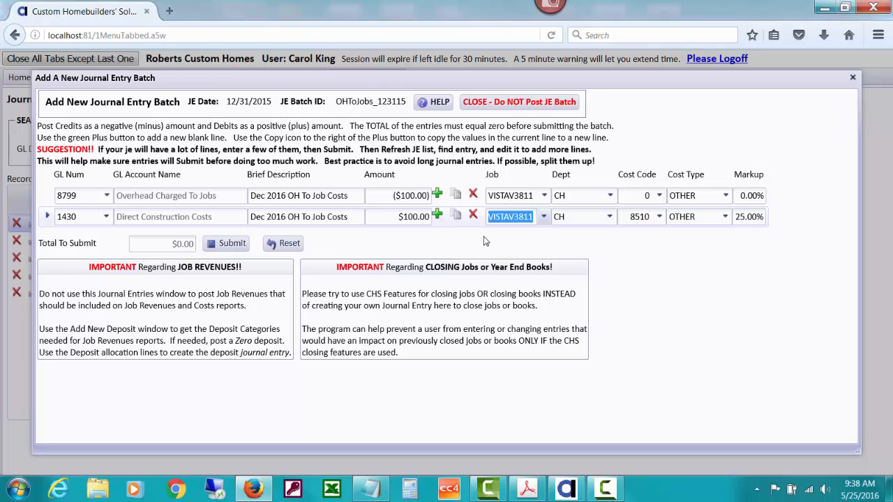
- Add a blank line below the 1430 line and delete it again
left_click(439, 216)
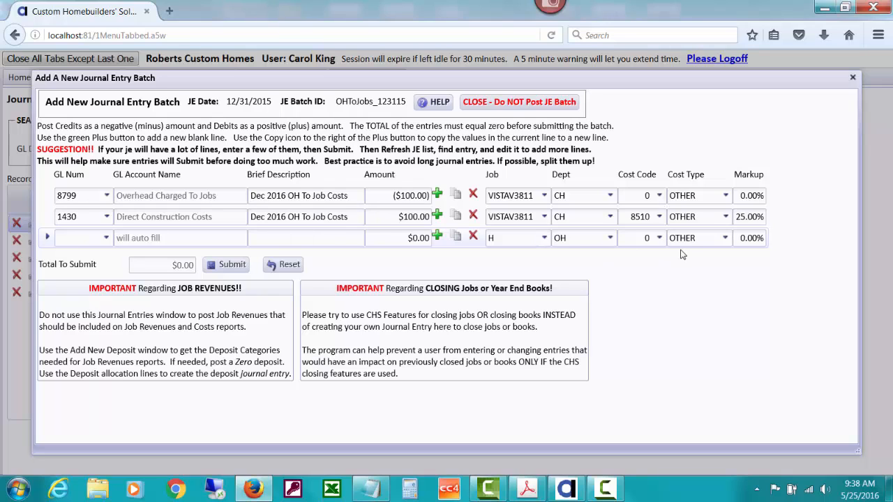
left_click(473, 237)
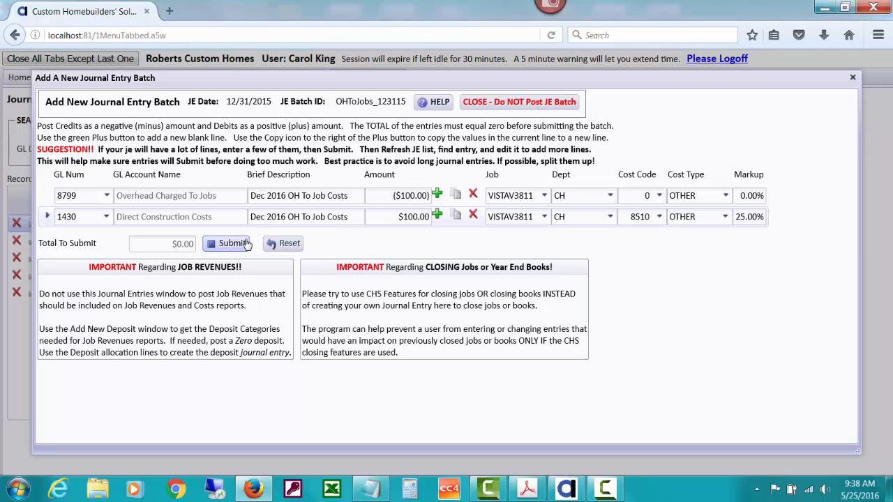
- Try to submit the batch with the 1430 line's amount set to 110, and set that amount back to 100
left_click(395, 216)
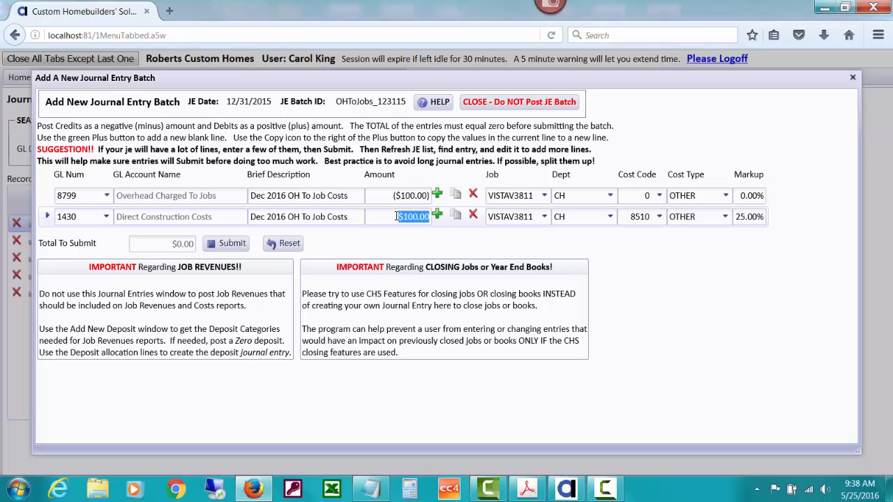
type("110")
key("Tab")
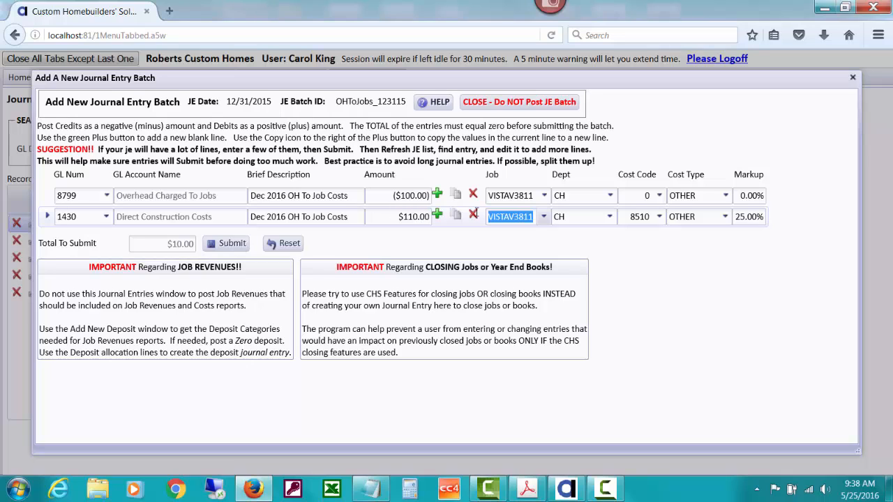
left_click(234, 243)
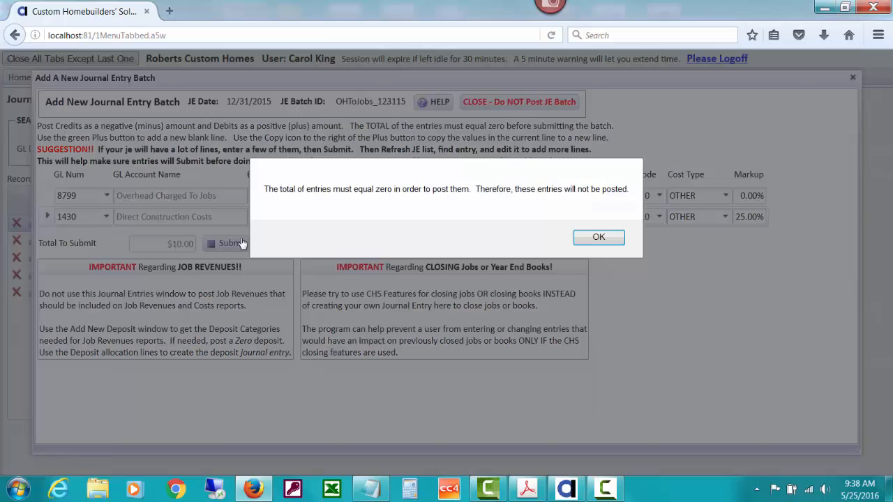
left_click(602, 237)
left_click_drag(392, 217, 461, 216)
type("100")
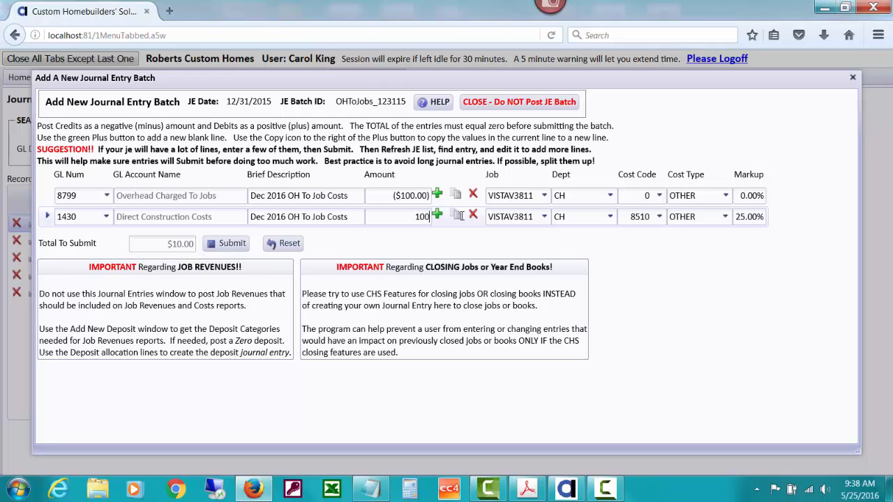
- Submit the balanced overhead journal entry batch and dismiss the posting message
key("Tab")
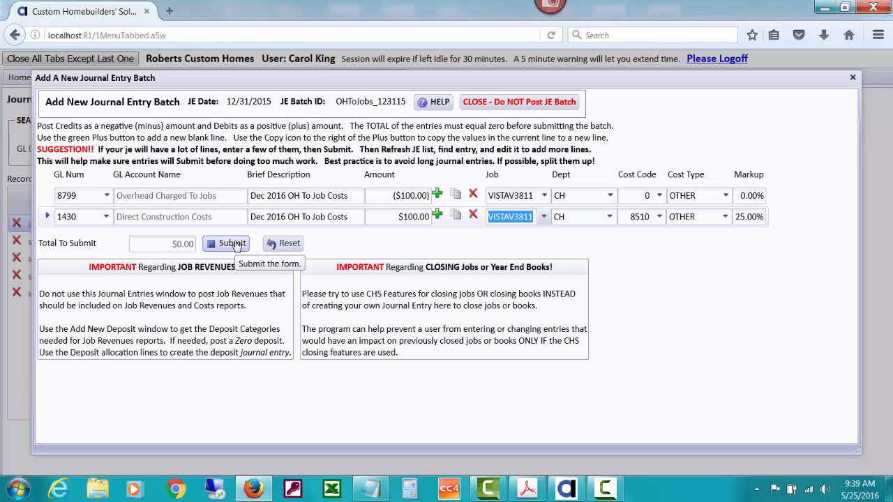
left_click(232, 243)
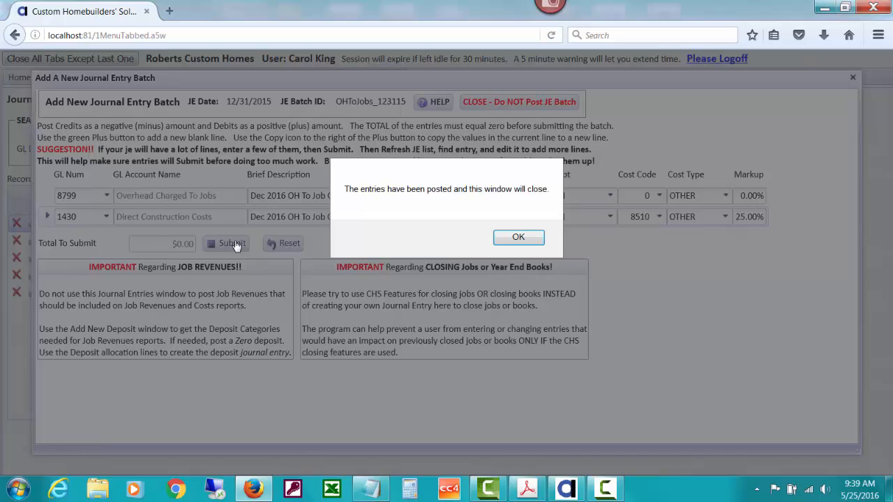
left_click(515, 239)
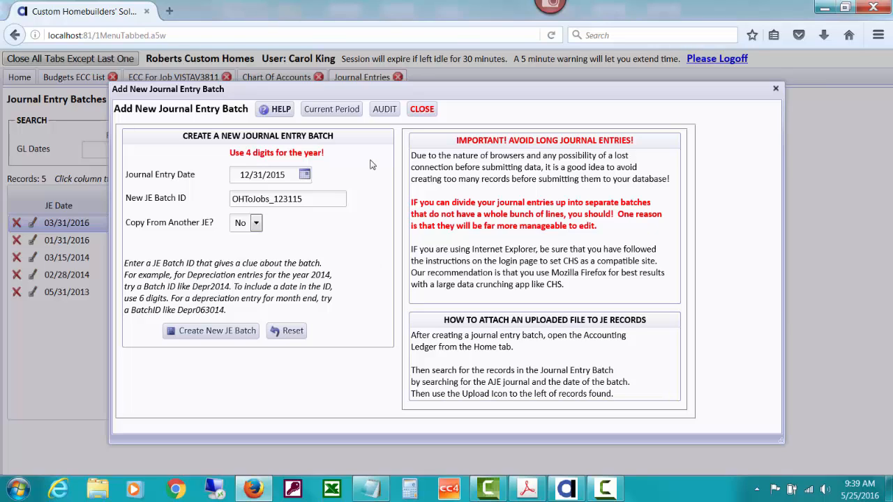
- Set the new batch's journal entry date to 01/31/2016 and its batch ID to OHToJobs_013116
double_click(307, 200)
left_click(308, 200)
left_click(305, 174)
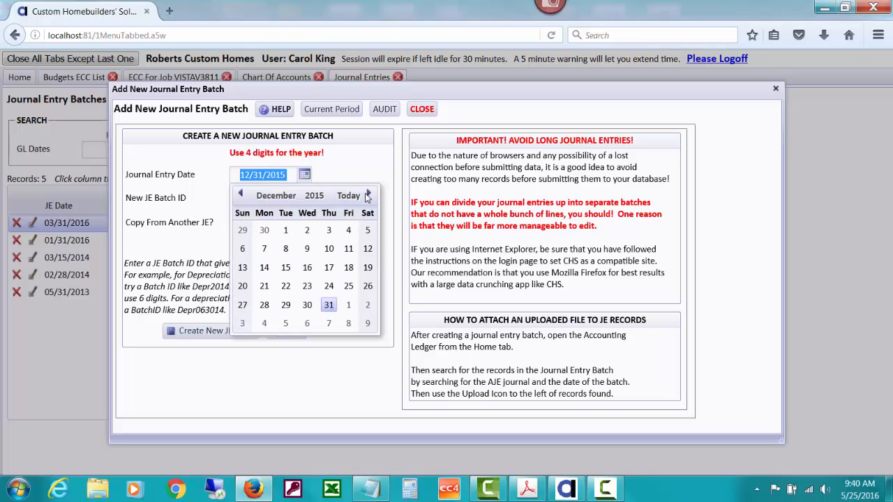
left_click(367, 194)
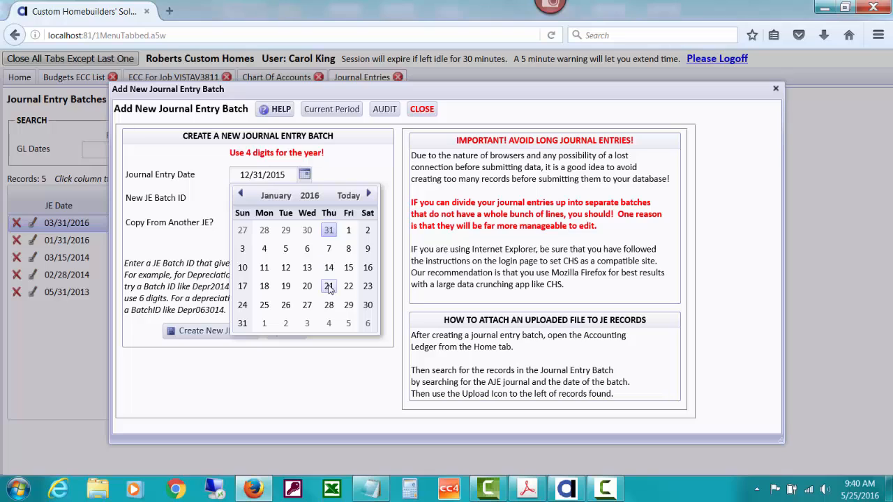
left_click(243, 323)
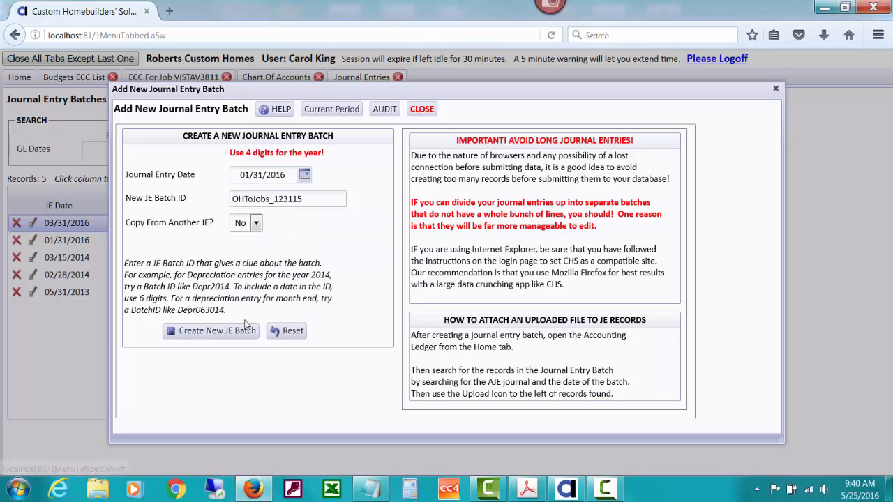
left_click(275, 199)
key("shift+Home")
left_click_drag(276, 199, 329, 194)
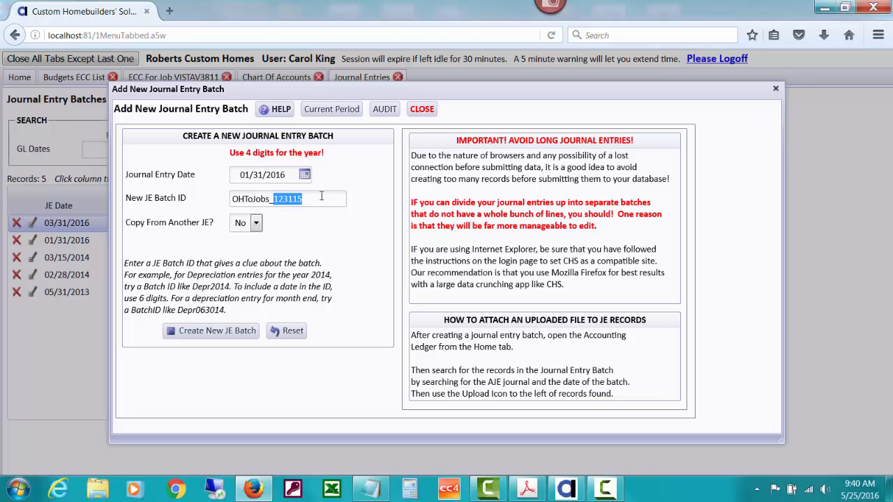
type("013116")
key("Tab")
- Choose to copy the new batch from another journal entry, with OHToJobs_123115 as the source batch
left_click(257, 224)
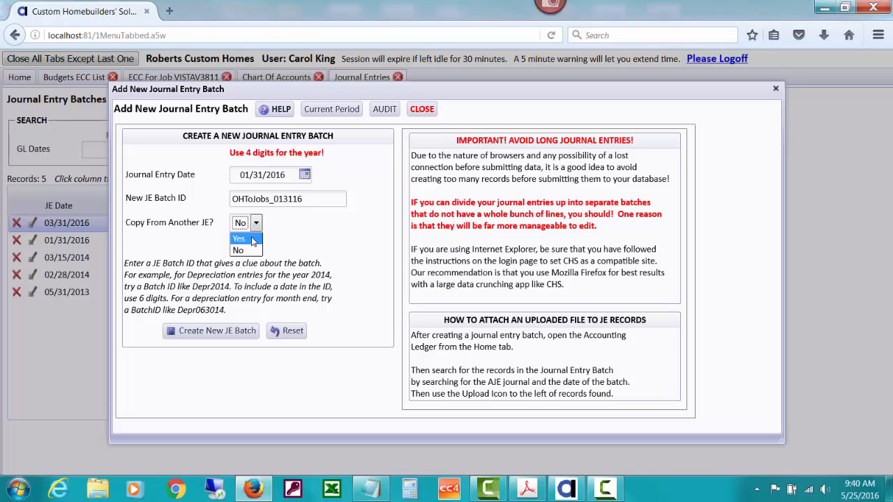
left_click(253, 240)
left_click(253, 247)
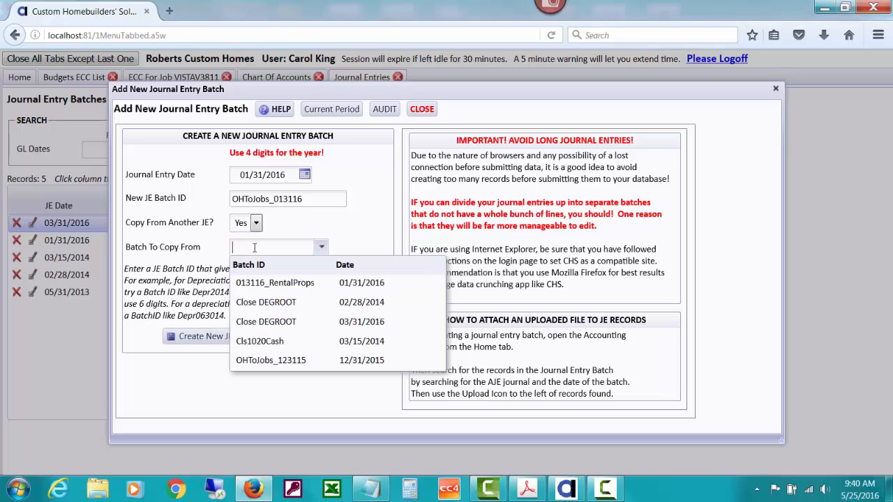
type("oh")
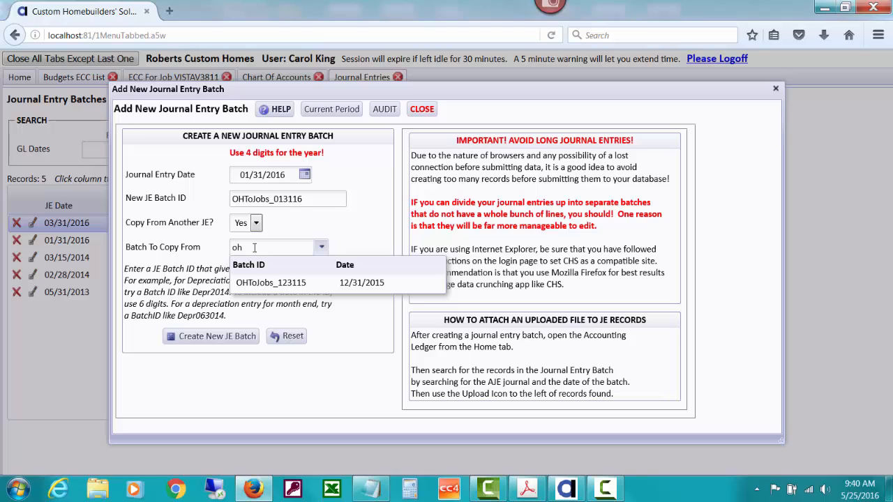
left_click(292, 283)
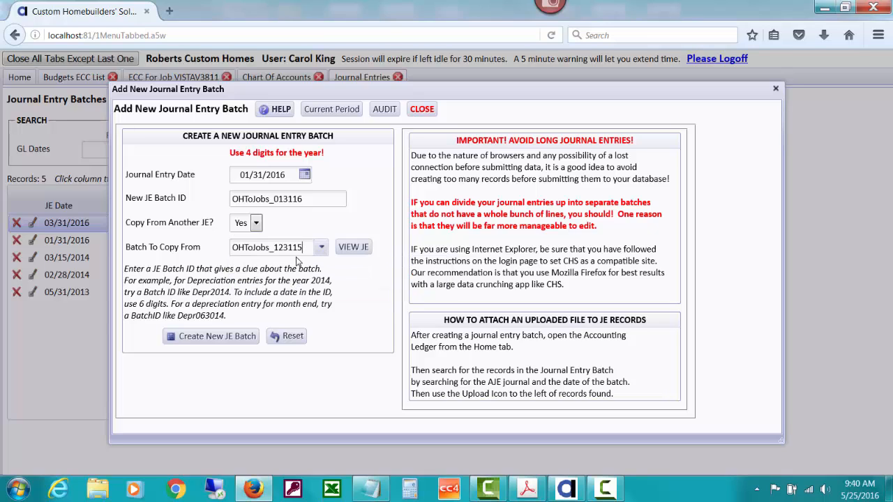
- Review the source batch's ledger report, and create the new journal entry batch as a copy of it
left_click(352, 247)
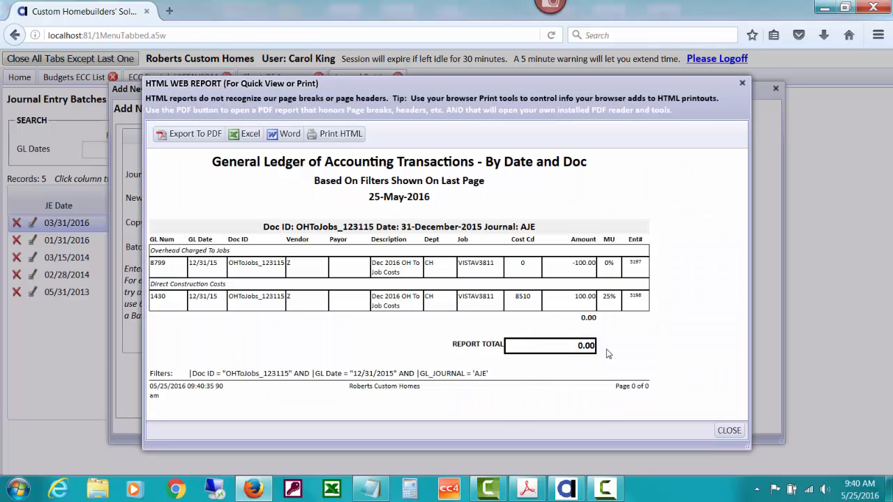
left_click(727, 430)
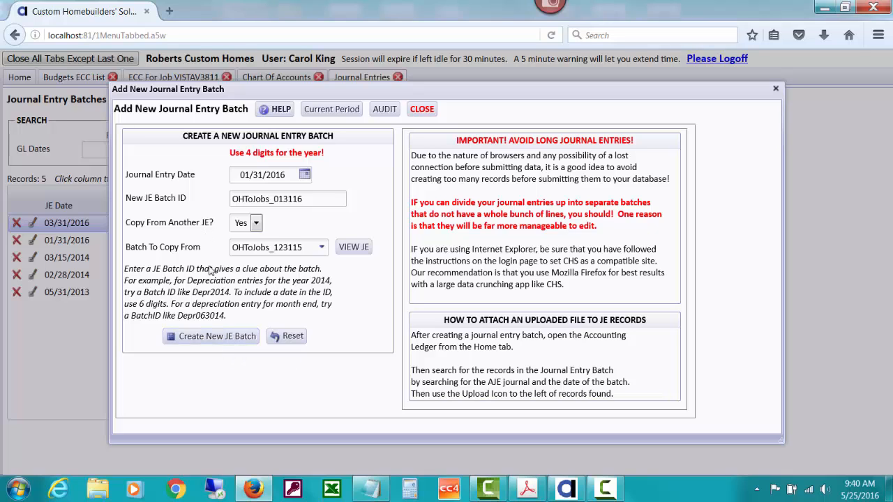
left_click(218, 338)
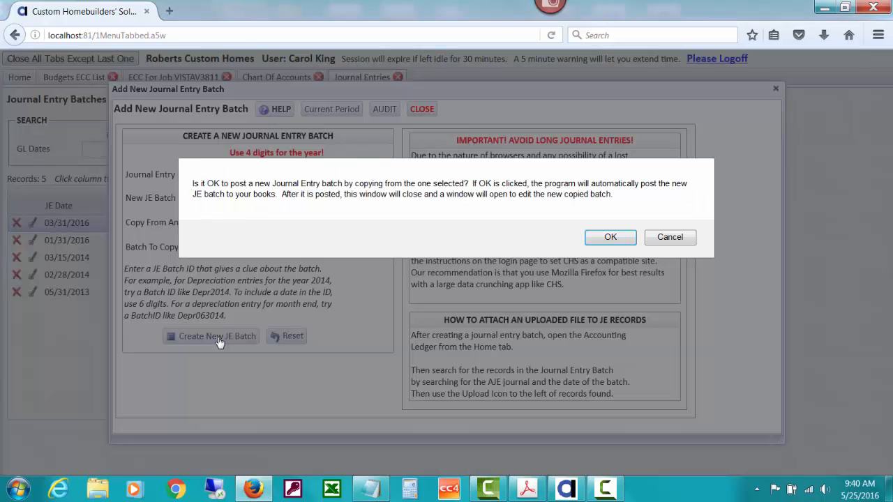
left_click(603, 241)
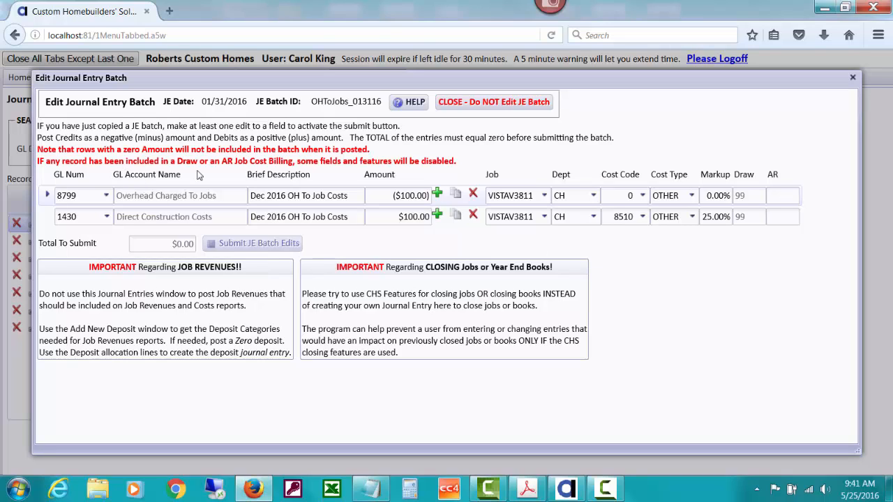
- Retype the final "s" in the 8799 line's description as a token edit, and submit the copied batch
left_click(354, 196)
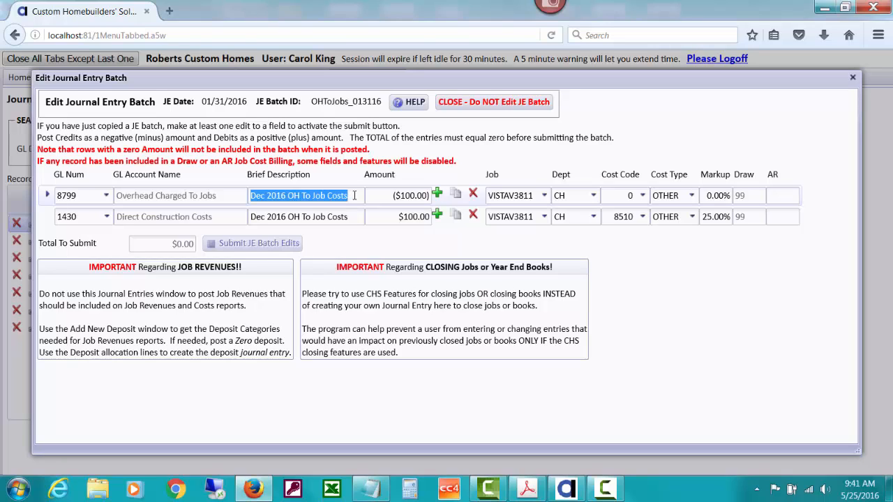
left_click(355, 195)
key("BackSpace")
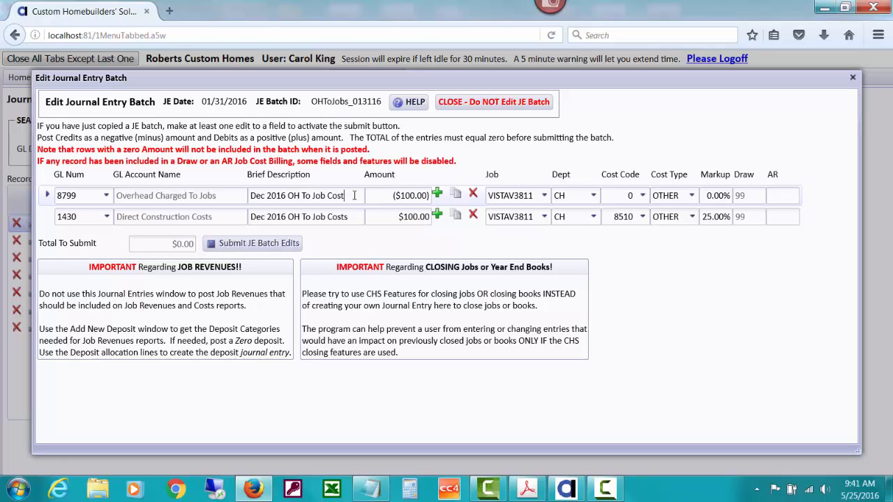
type("s")
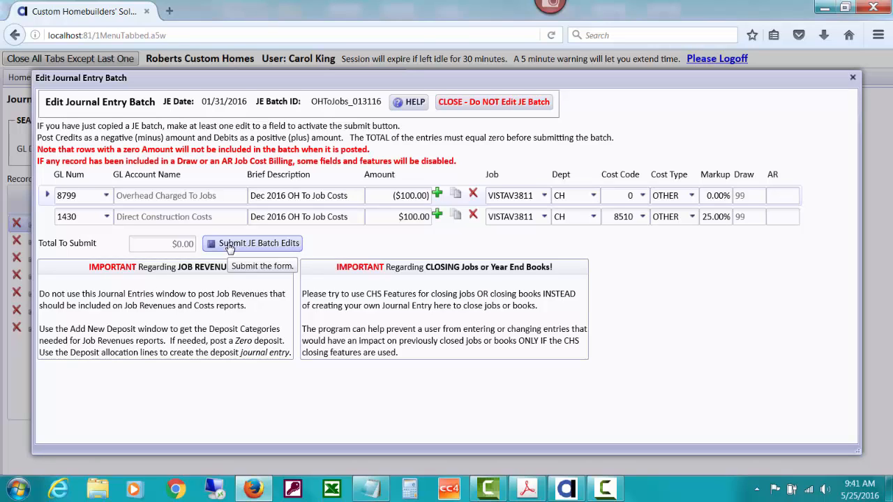
left_click(229, 243)
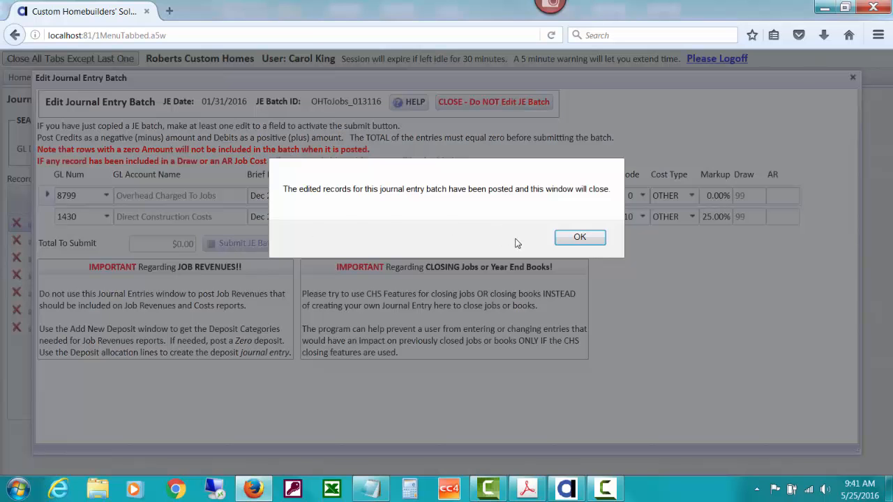
left_click(580, 238)
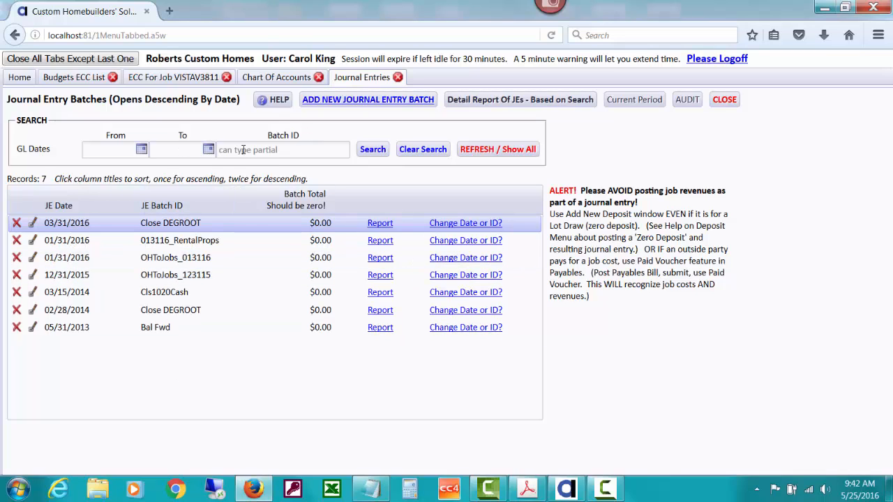
- Search the journal entry batches by batch ID OHToJobs, and clear the search
left_click(286, 153)
type("OHToJobs")
left_click(376, 150)
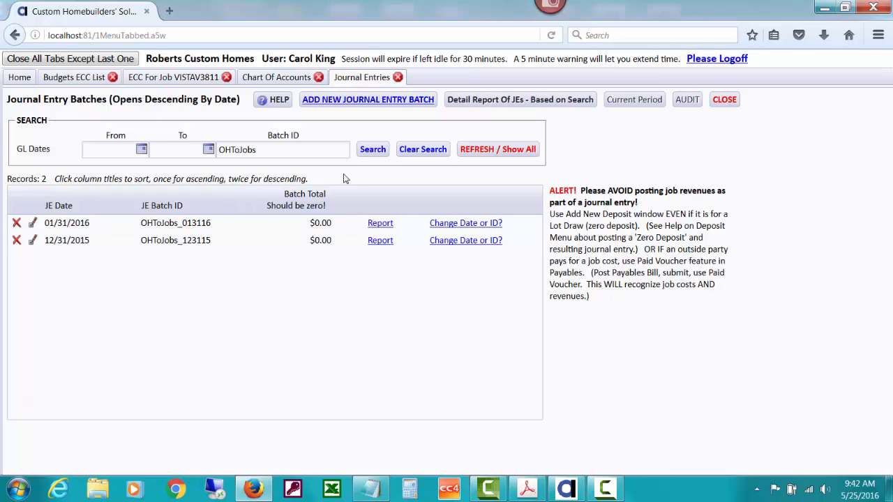
left_click(415, 151)
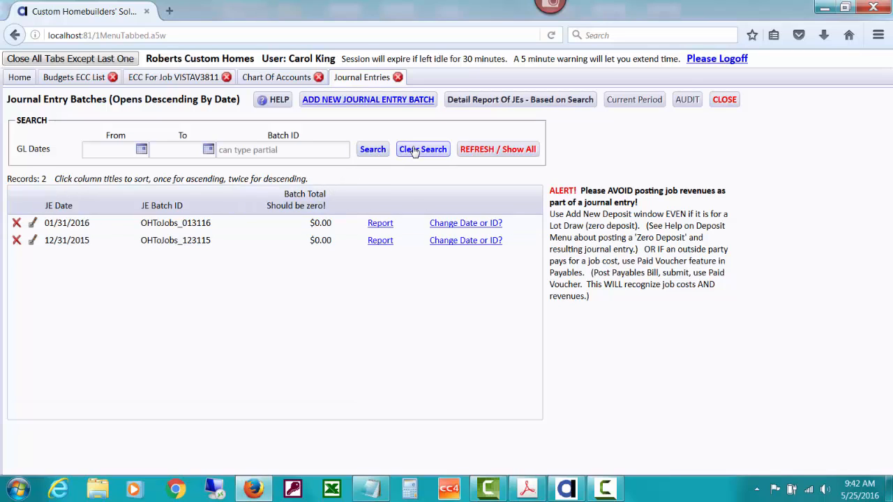
- Search for journal entry batches dated 01/01/2014 to 12/31/2014, and show all batches again
left_click(111, 150)
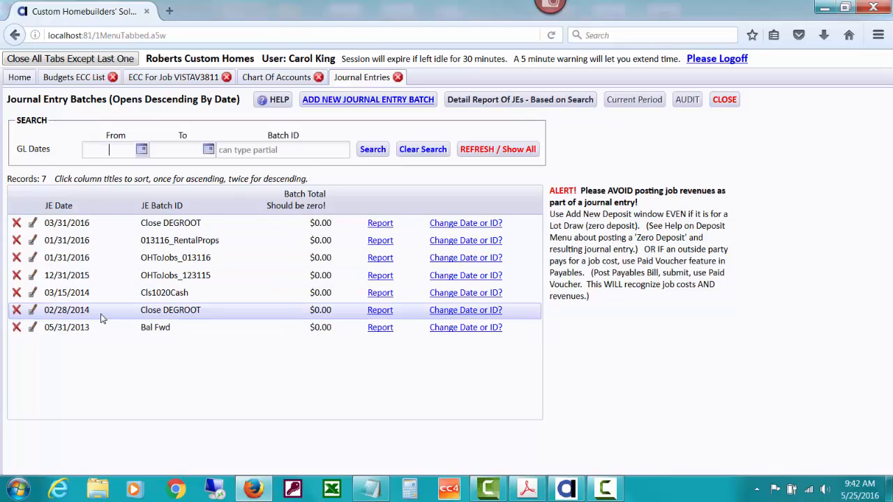
type("01/01/2014")
key("Tab")
type("12/31/2014")
key("Tab")
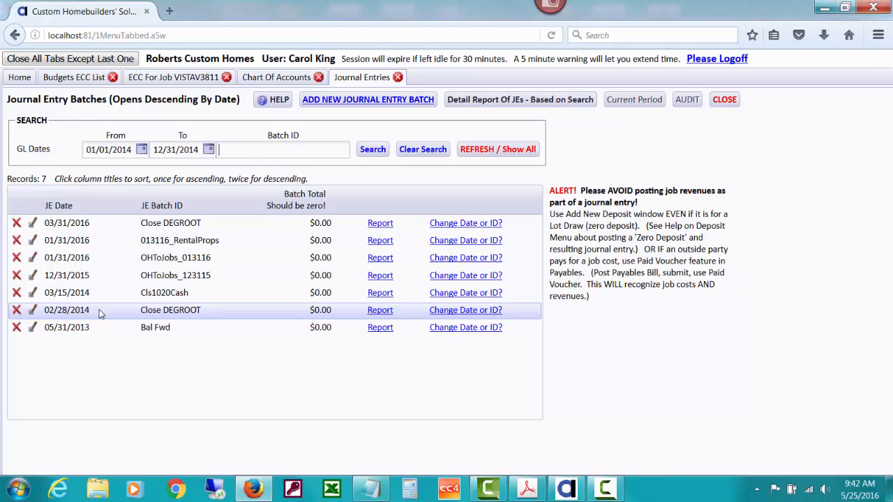
left_click(374, 151)
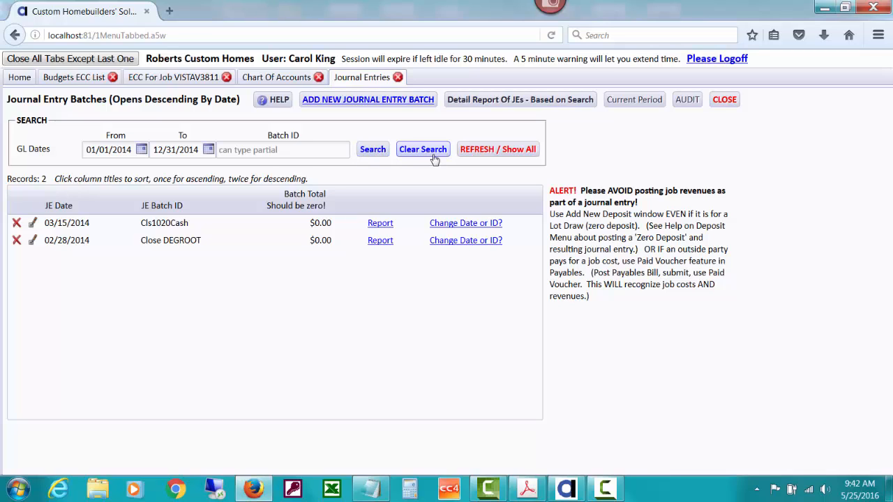
left_click(501, 153)
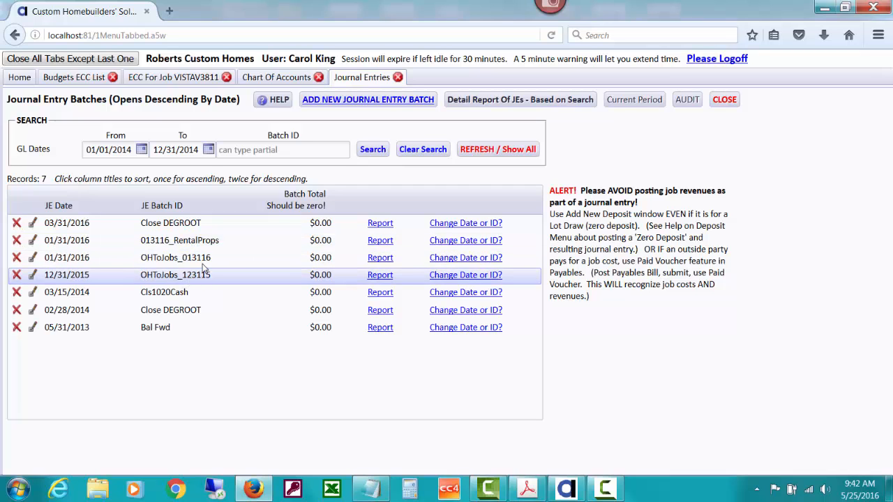
left_click(326, 103)
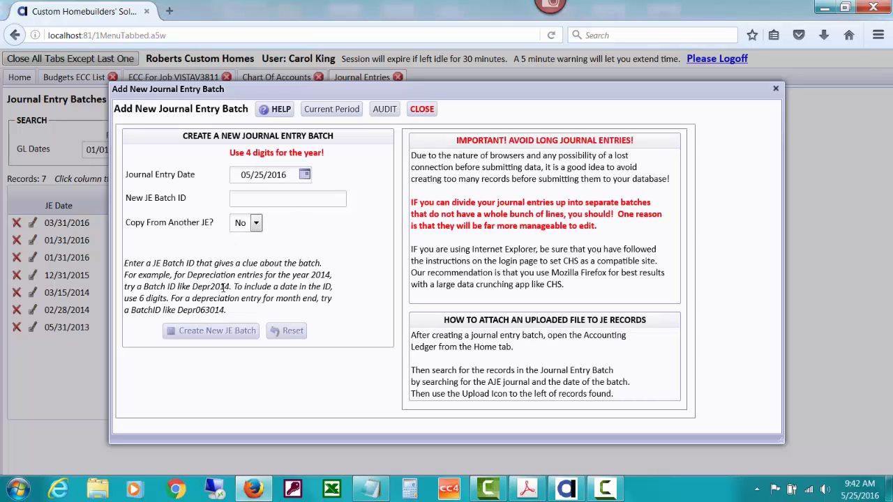
left_click(421, 110)
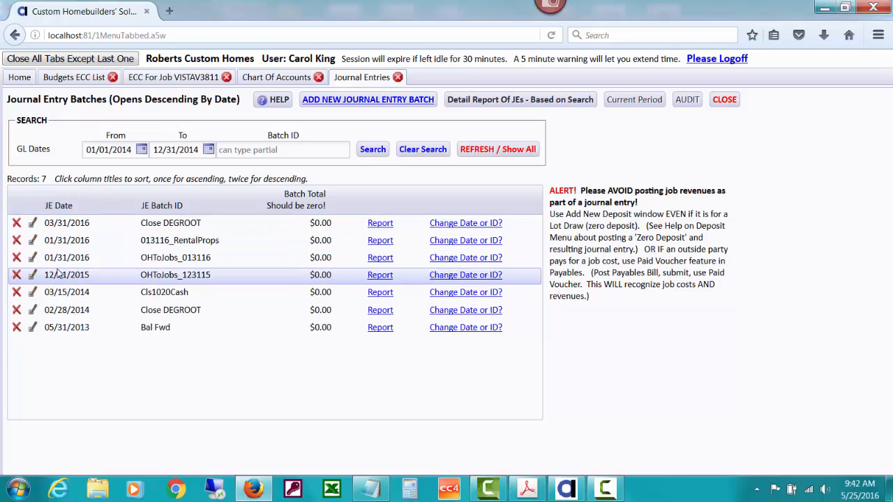
- In batch OHToJobs_013116, set the 8799 line's amount to -125 and the 1430 line's to 125, and submit the edits
left_click(33, 258)
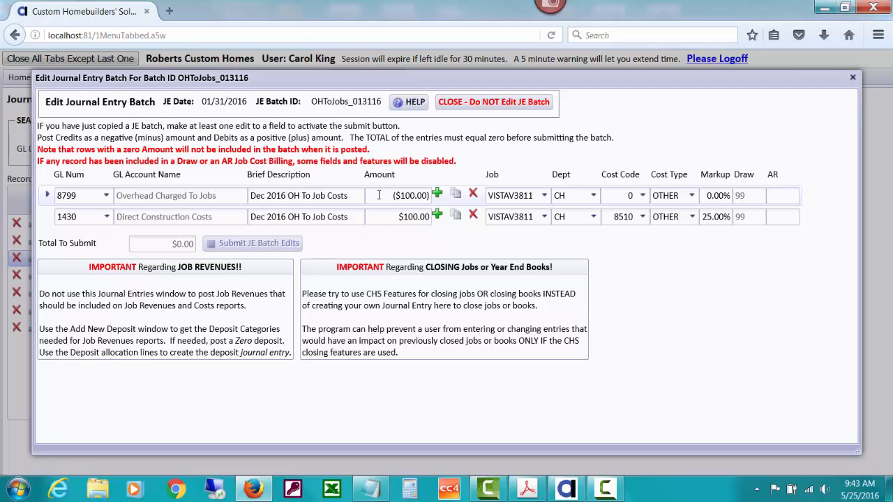
left_click_drag(381, 195, 465, 189)
type("-125")
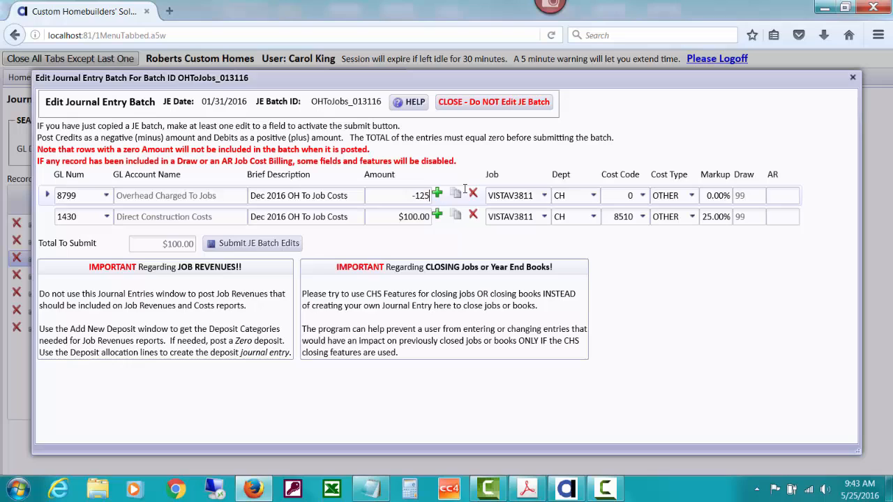
key("Tab")
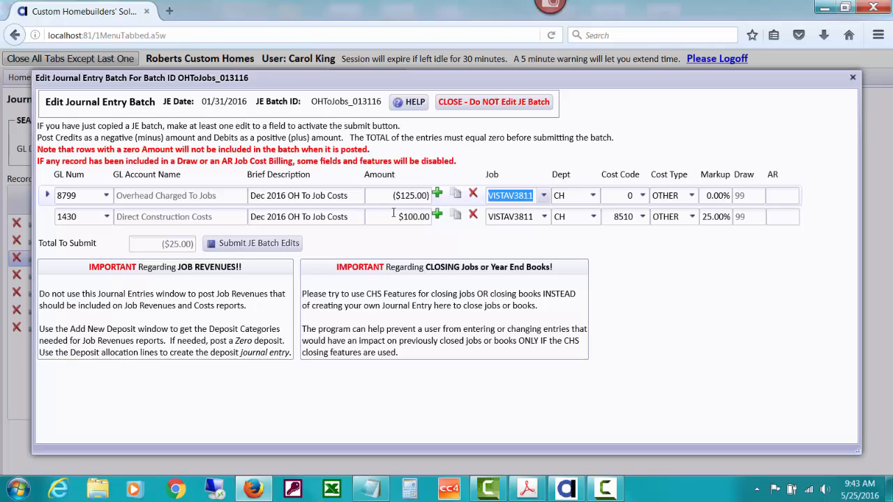
left_click_drag(394, 217, 427, 217)
type("125")
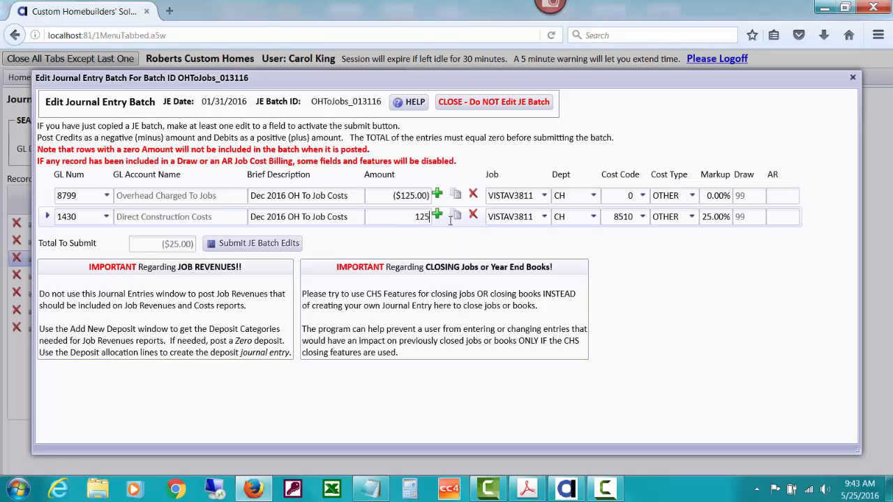
key("Tab")
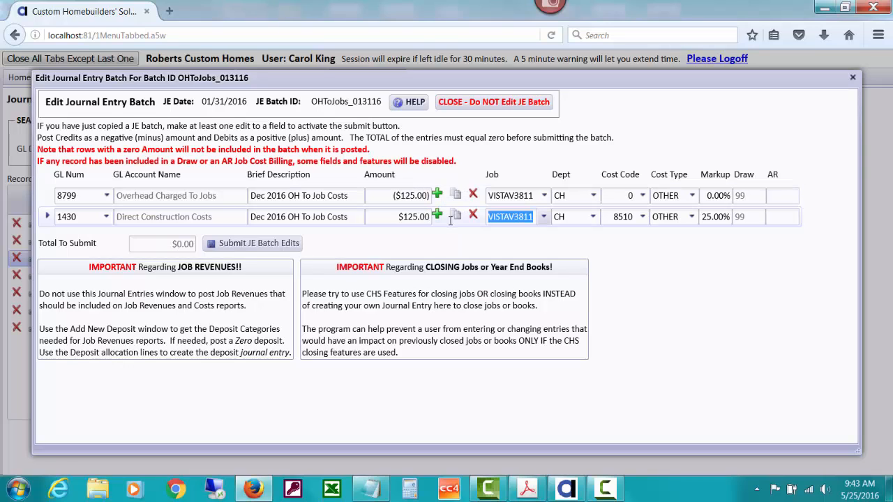
left_click(283, 245)
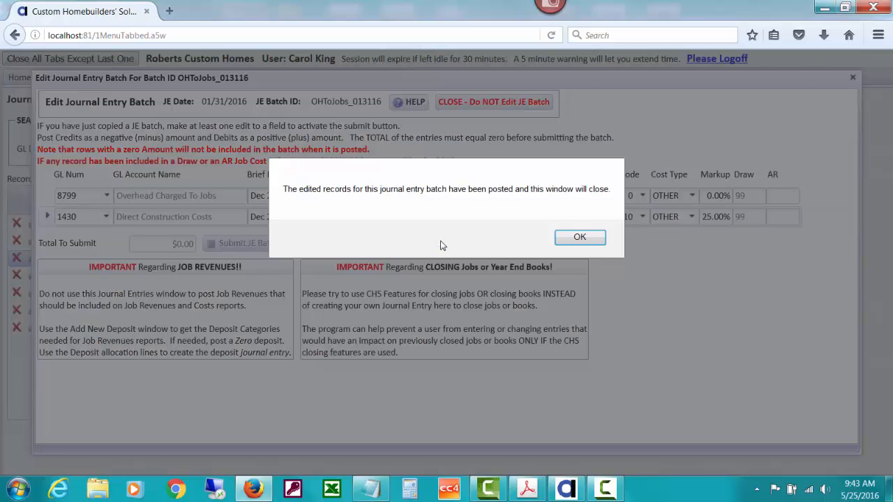
left_click(567, 240)
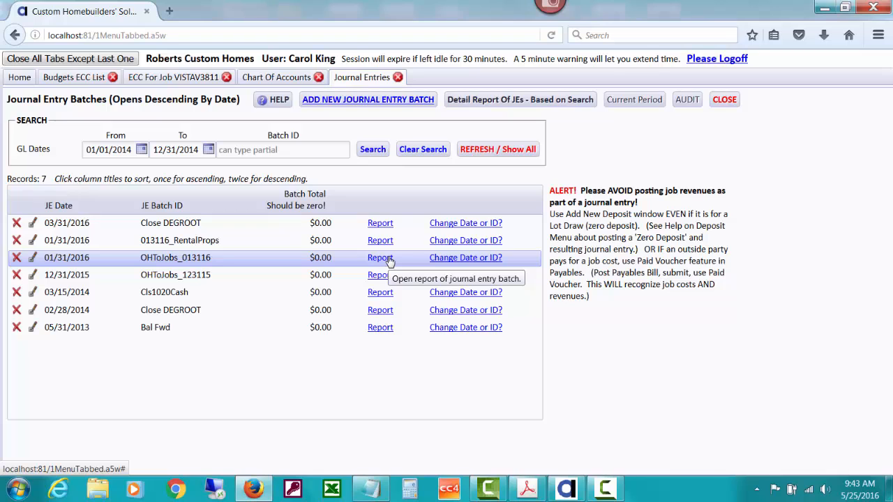
- Review the report of batch OHToJobs_013116 and the audit table of adjusting journal entries
left_click(390, 259)
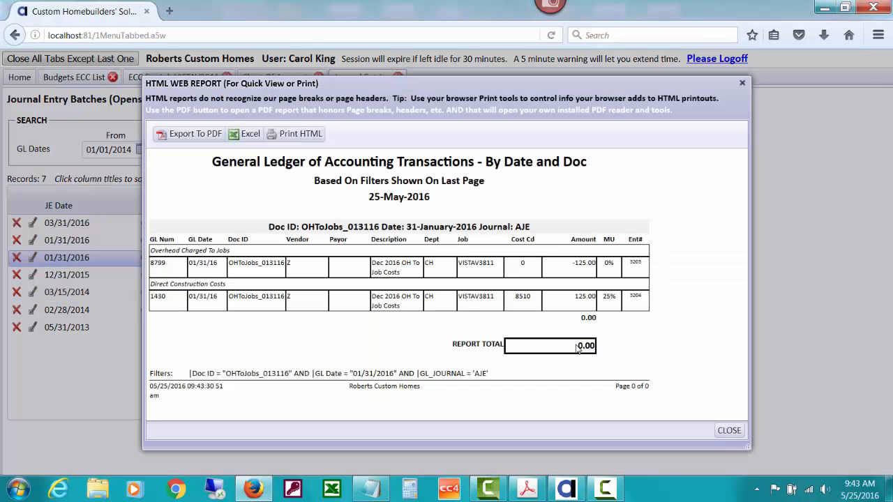
left_click(730, 430)
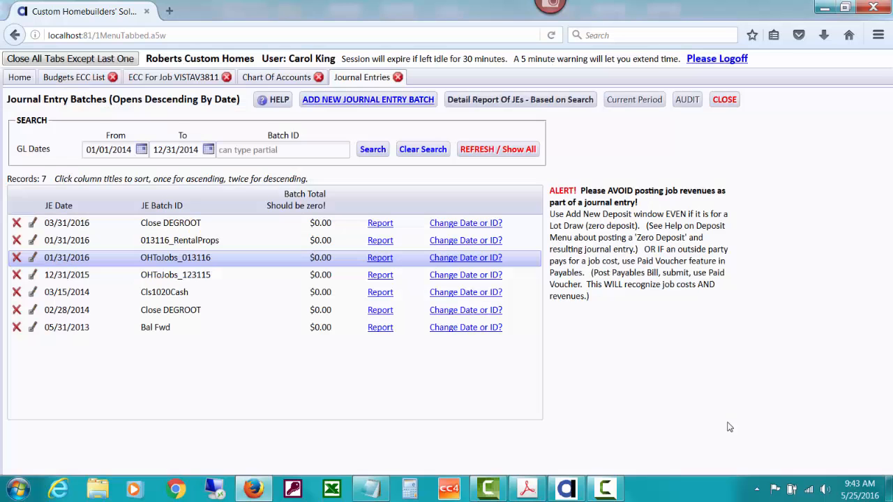
left_click(684, 102)
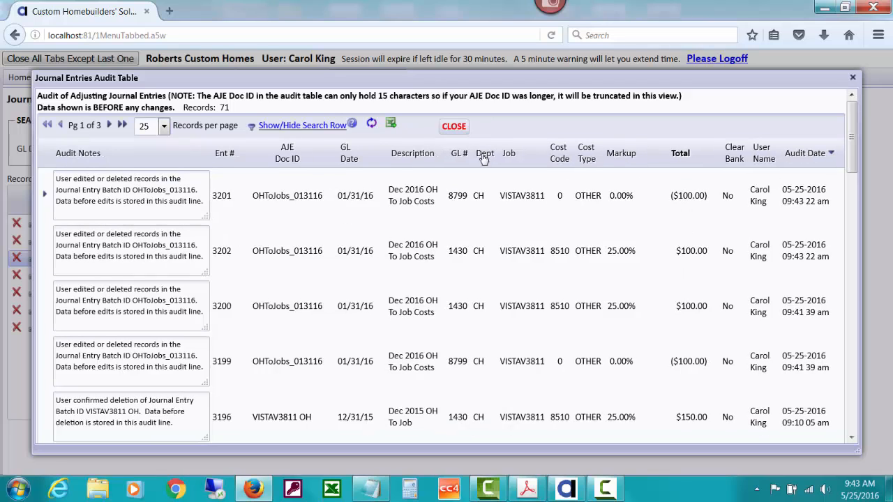
left_click(455, 128)
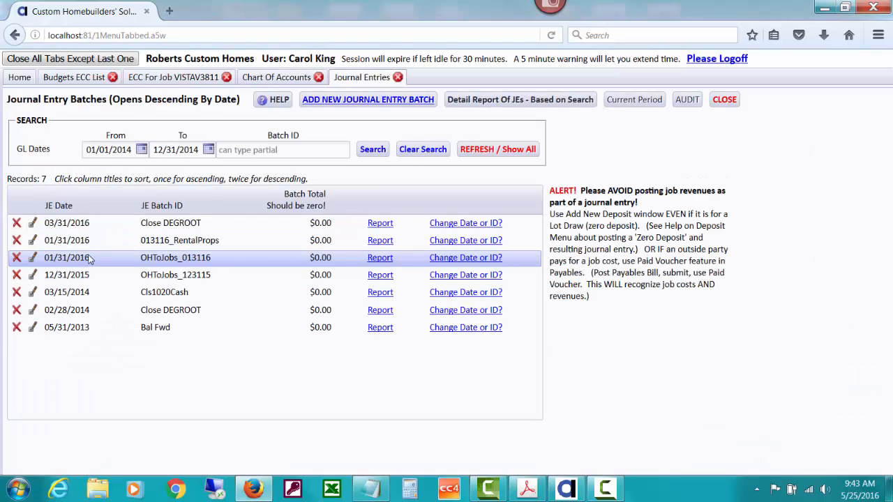
left_click(16, 257)
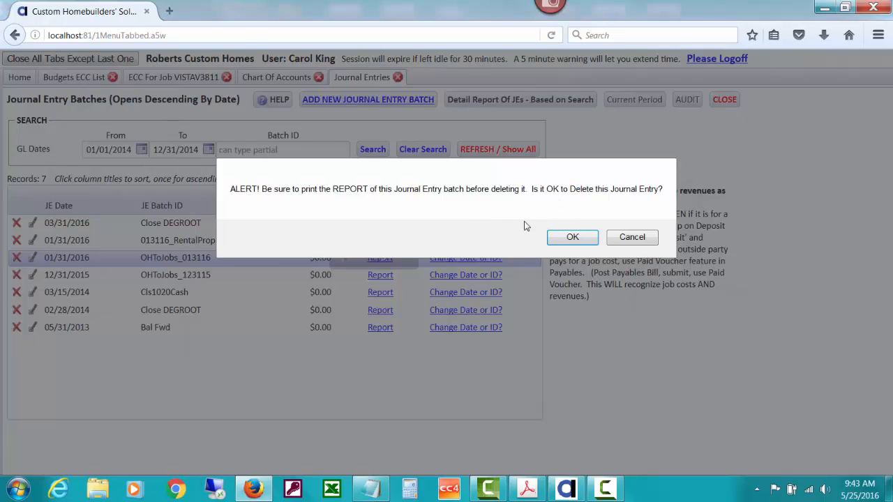
left_click(640, 239)
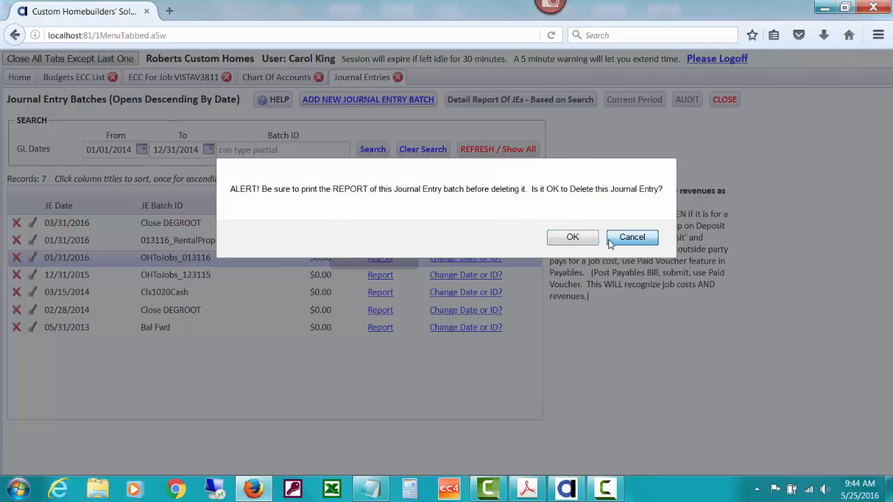
left_click(515, 237)
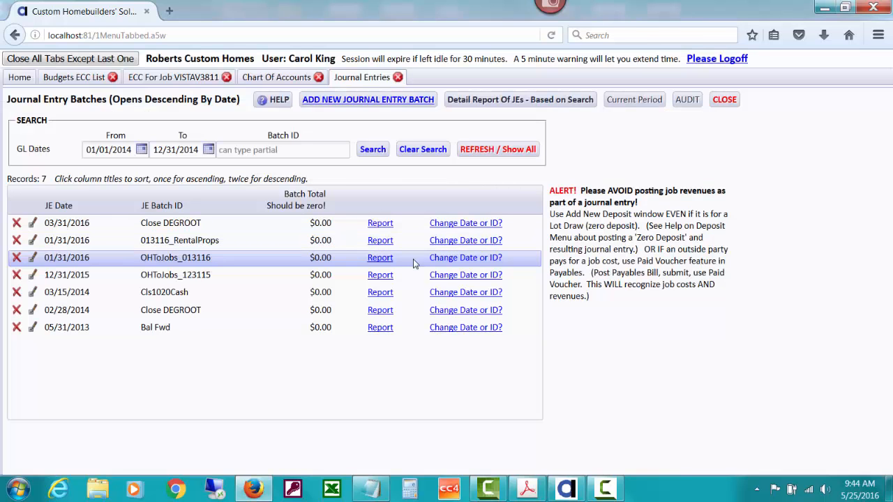
- Review the report of journal entry batch OHToJobs_013116, and delete the batch
left_click(381, 258)
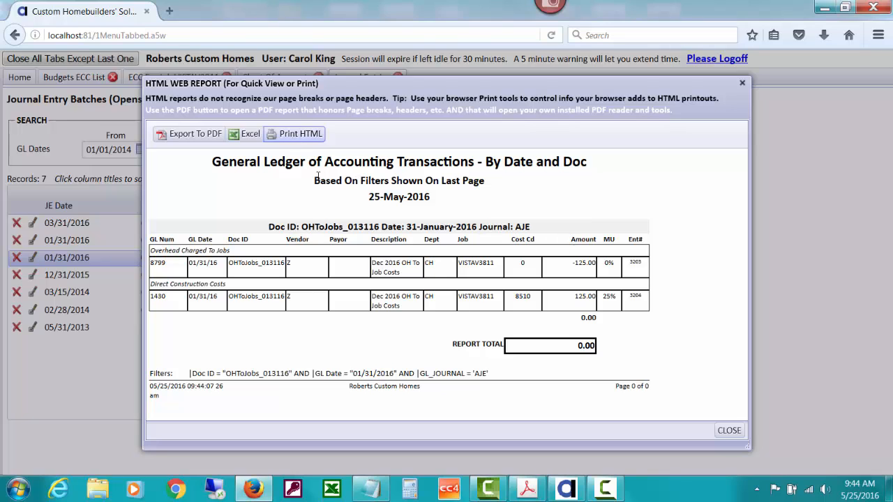
left_click(726, 430)
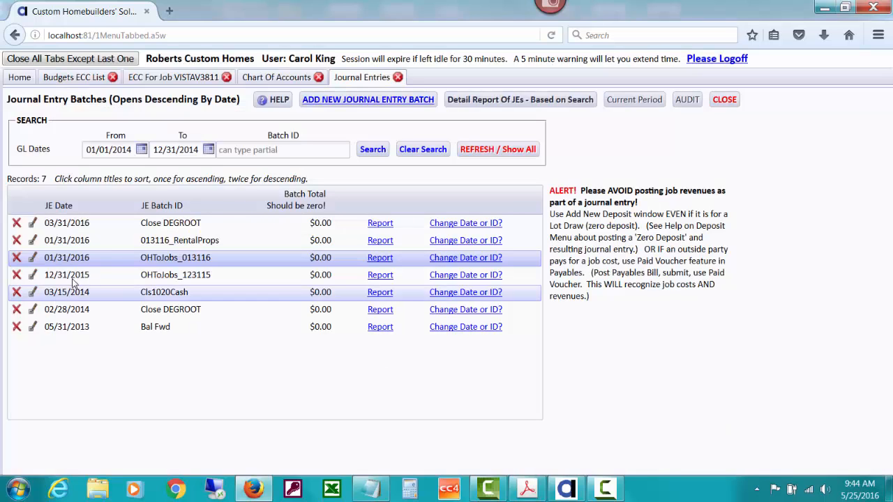
left_click(17, 257)
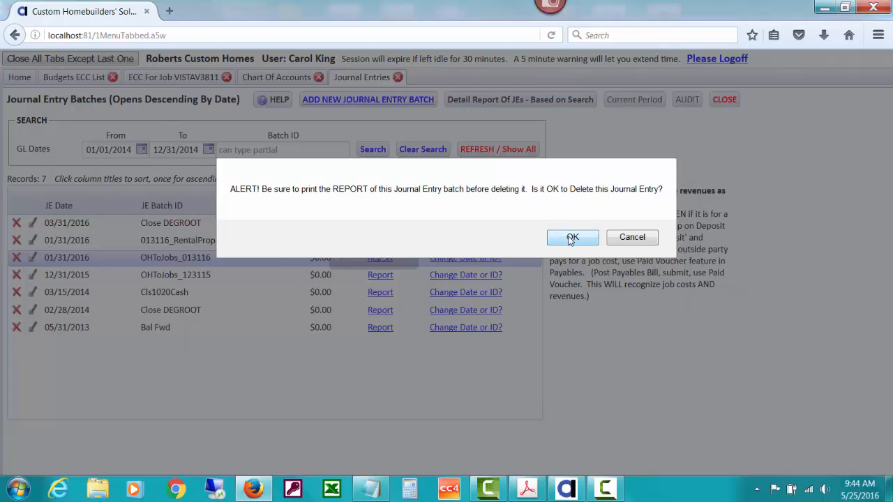
left_click(570, 238)
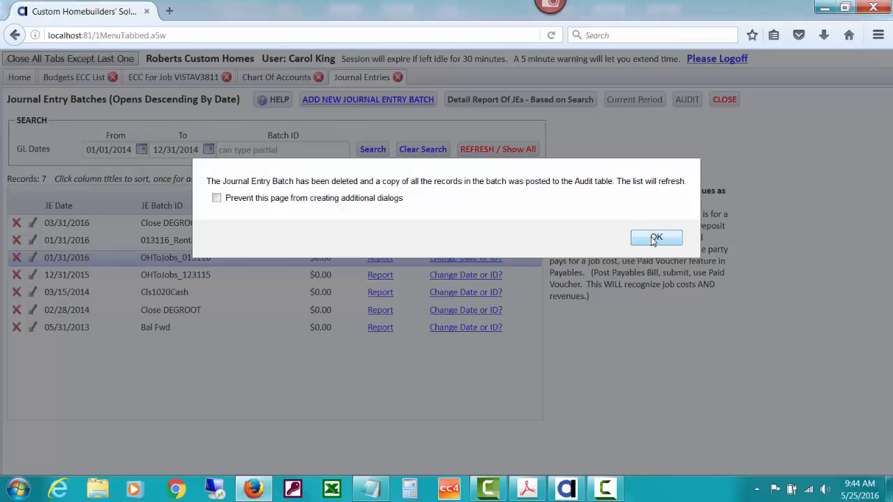
left_click(656, 238)
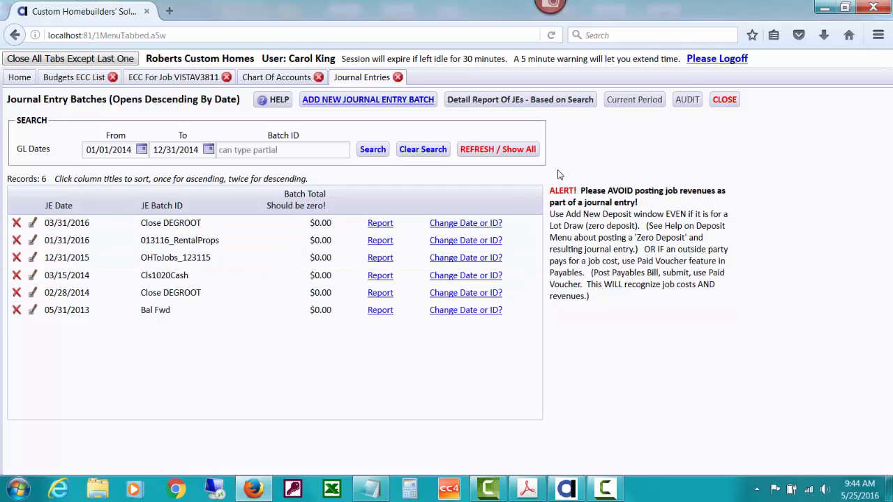
- Check the journal entries audit table for the deleted OHToJobs_013116 records
left_click(688, 100)
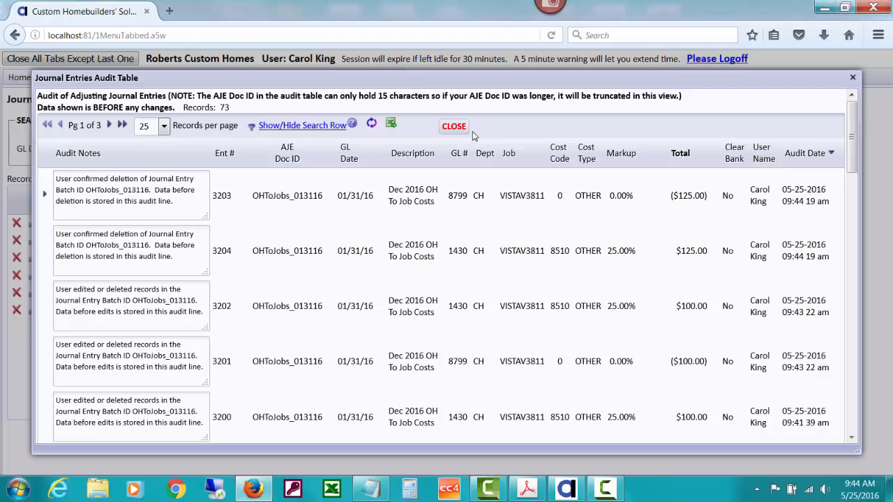
left_click(454, 128)
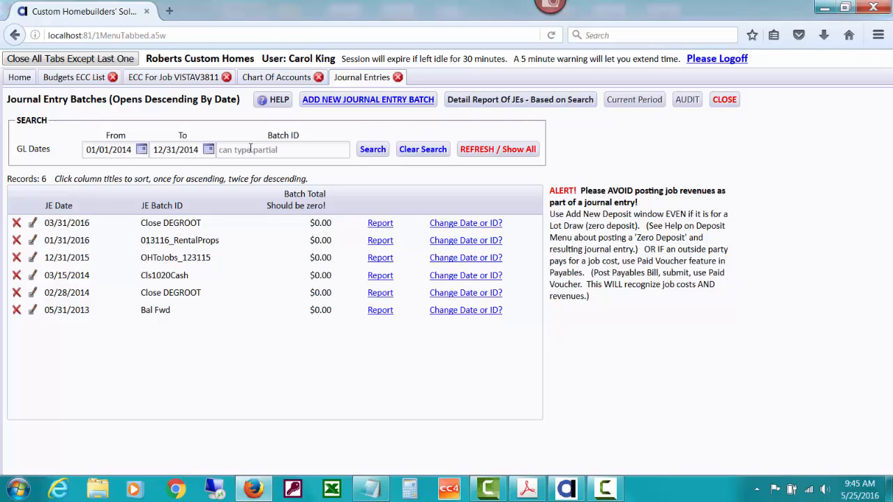
- Search for journal entry batches dated 01/01/2014 to 12/31/2014, and read through the detail report of the search results
left_click(373, 151)
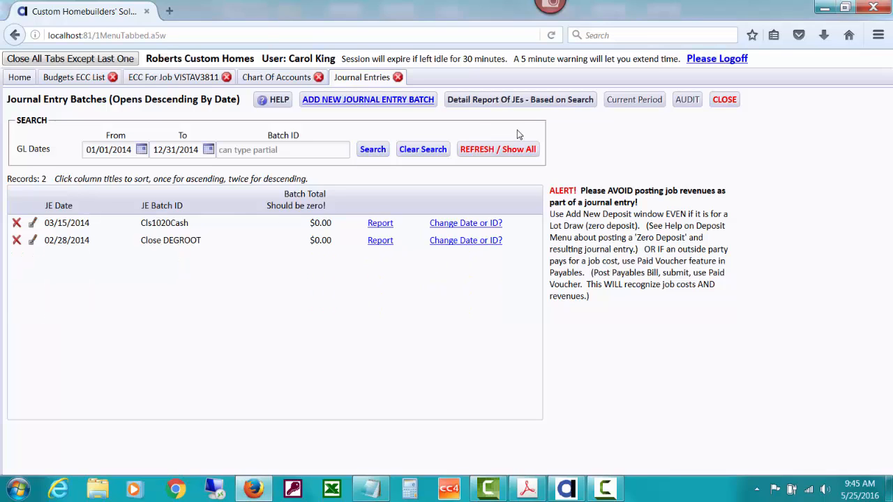
left_click(552, 101)
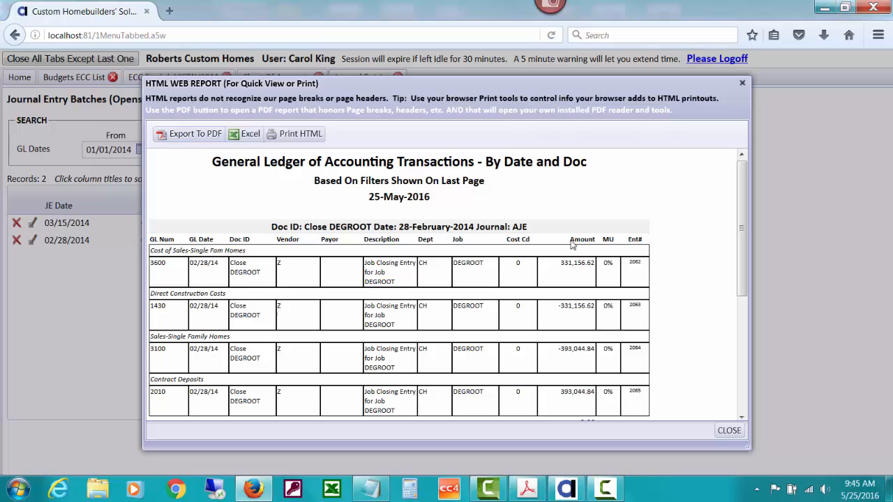
left_click_drag(746, 204, 746, 238)
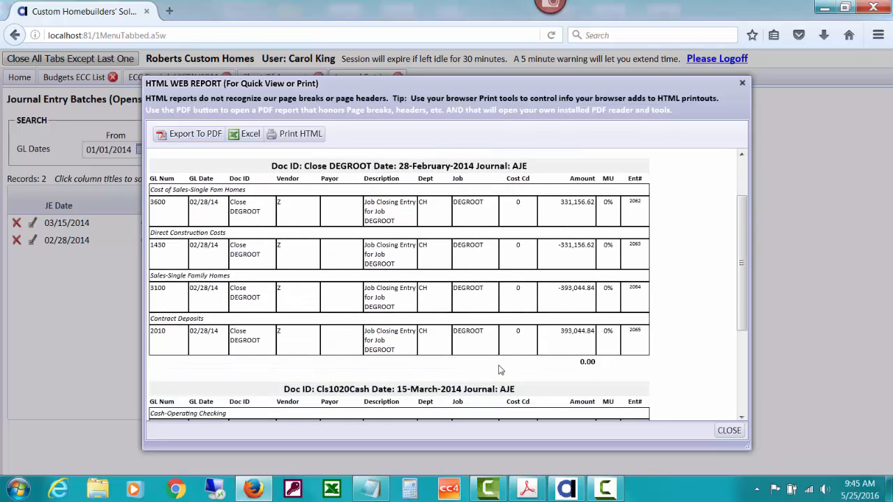
left_click_drag(744, 281, 749, 374)
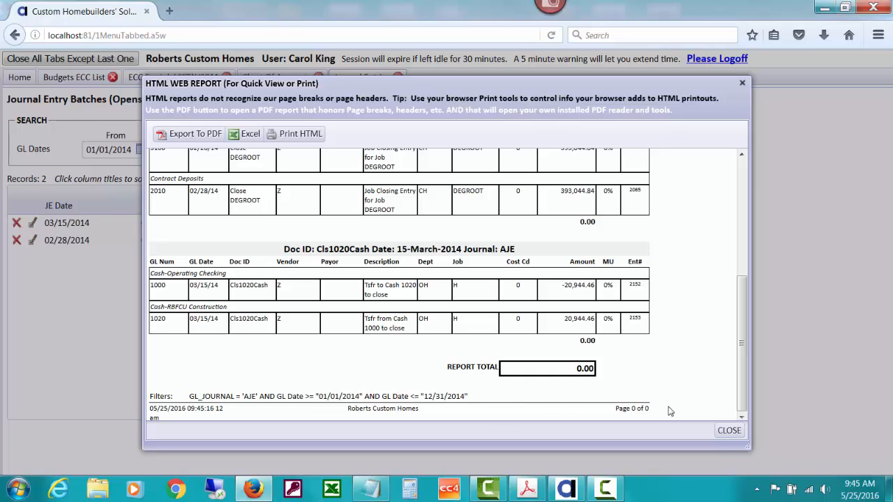
left_click(729, 431)
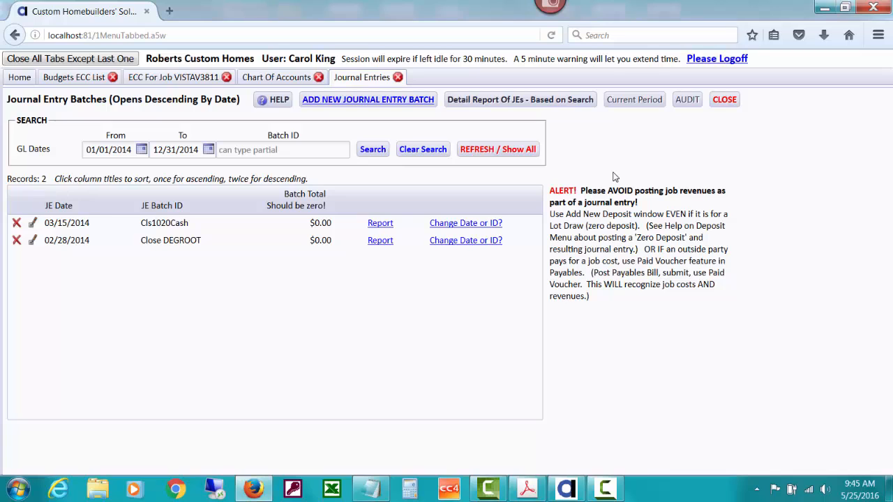
- Refresh the ECC worksheet for job VISTAV3811, and review the actual costs detail of cost code 8510 Overhead - misc
left_click(185, 81)
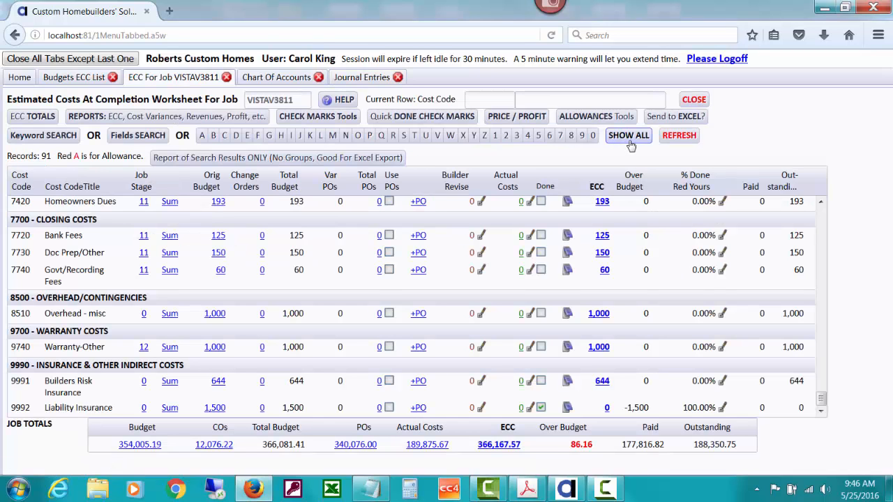
left_click(680, 137)
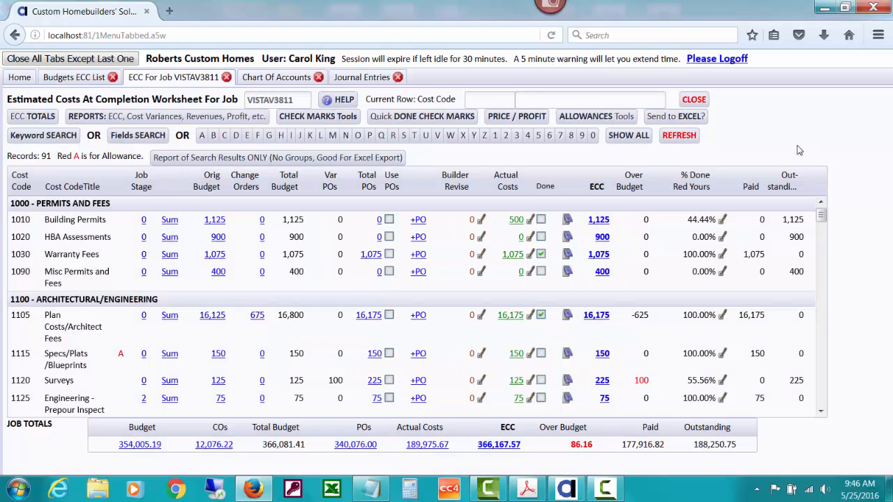
left_click_drag(822, 218, 821, 401)
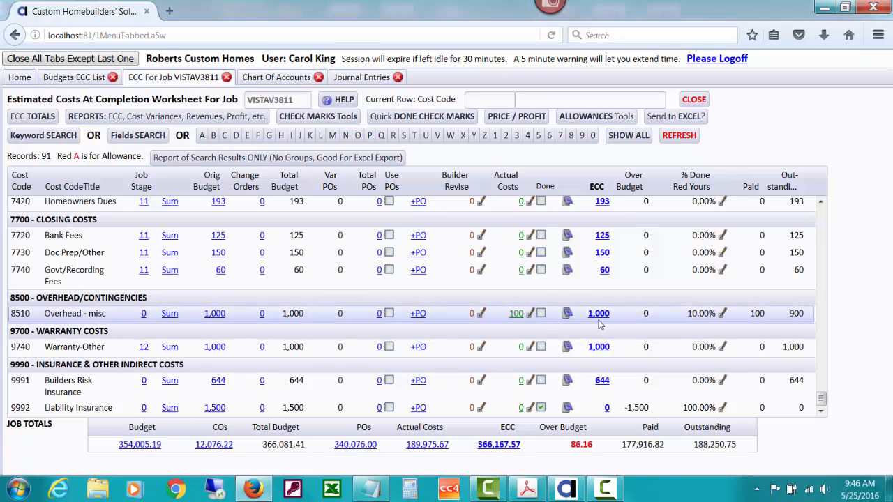
left_click(516, 314)
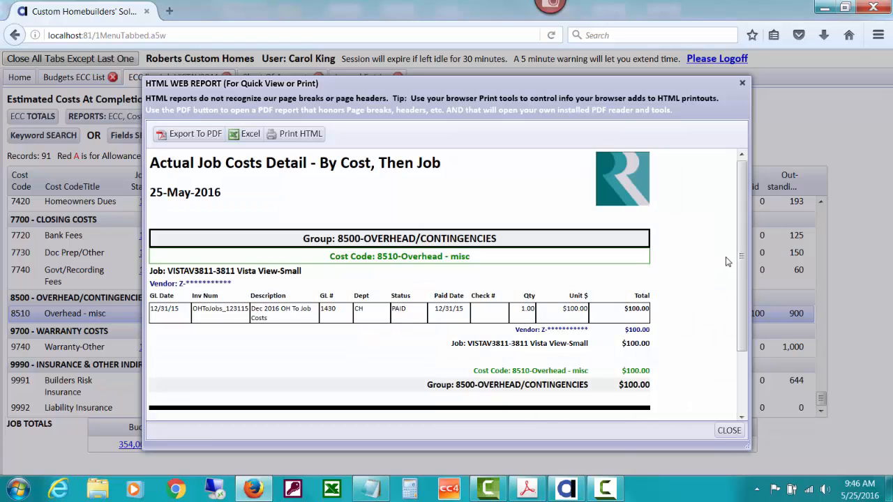
scroll(741, 252, "down", 1)
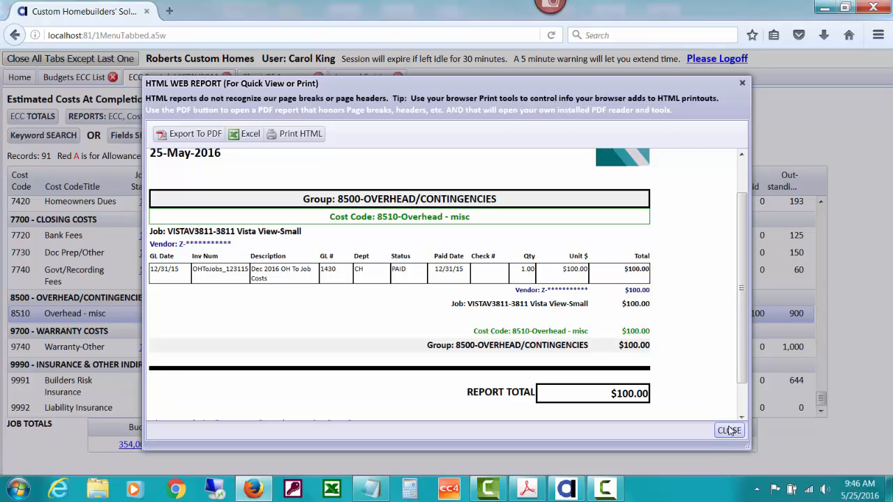
left_click(729, 430)
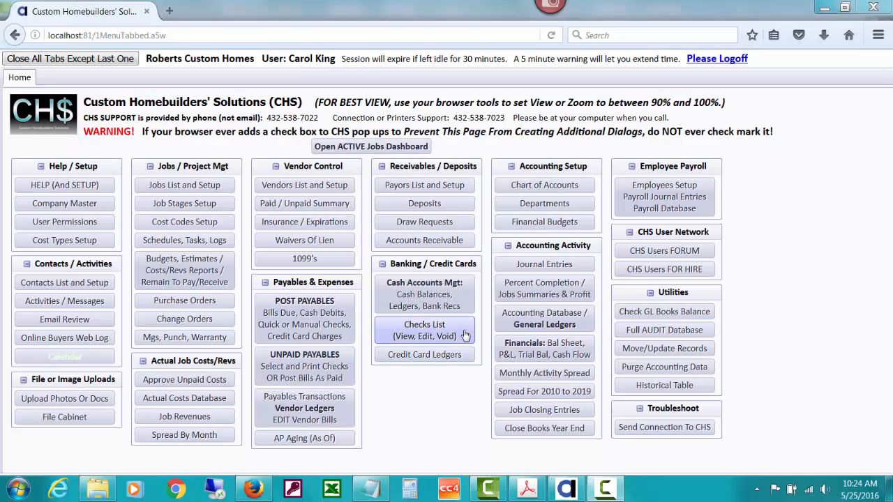
- Open the journal entry batches list, and look through its help tutorial topics for closing the books at fiscal year end
left_click(539, 266)
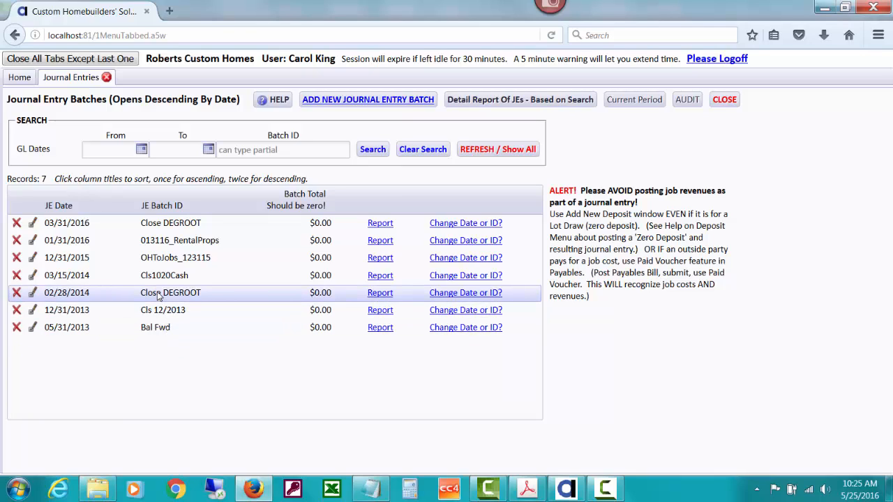
left_click(20, 77)
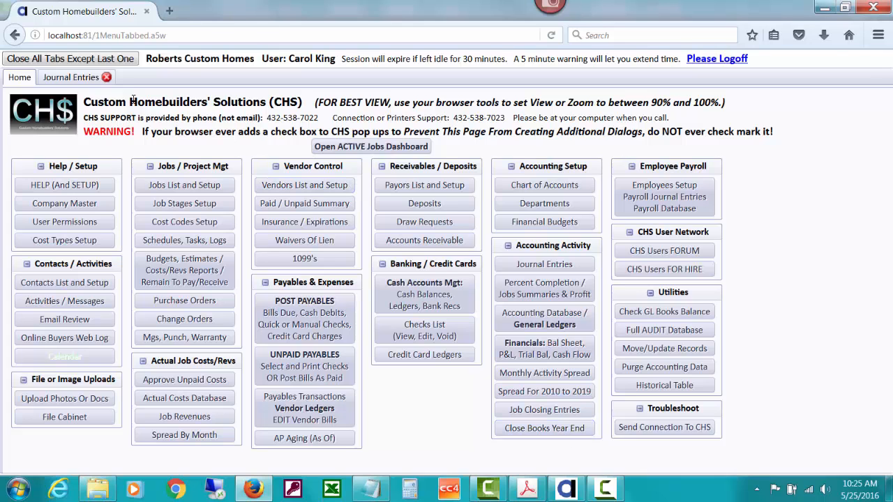
left_click(87, 82)
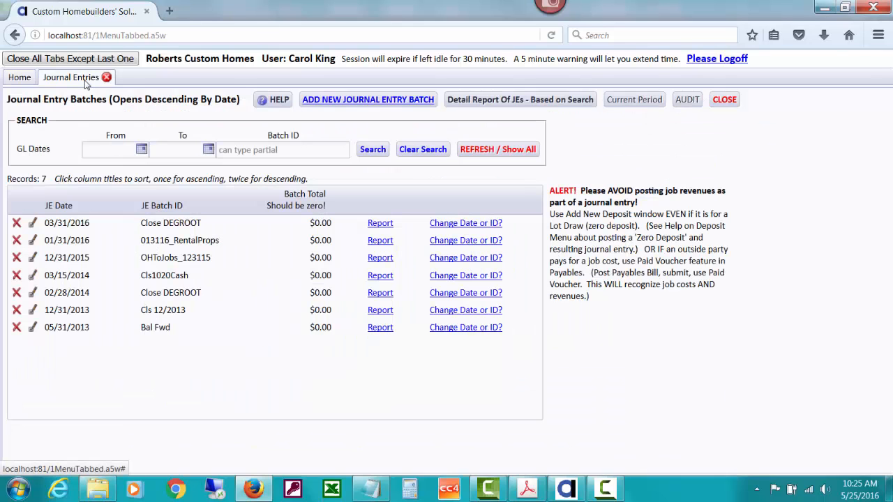
left_click(275, 100)
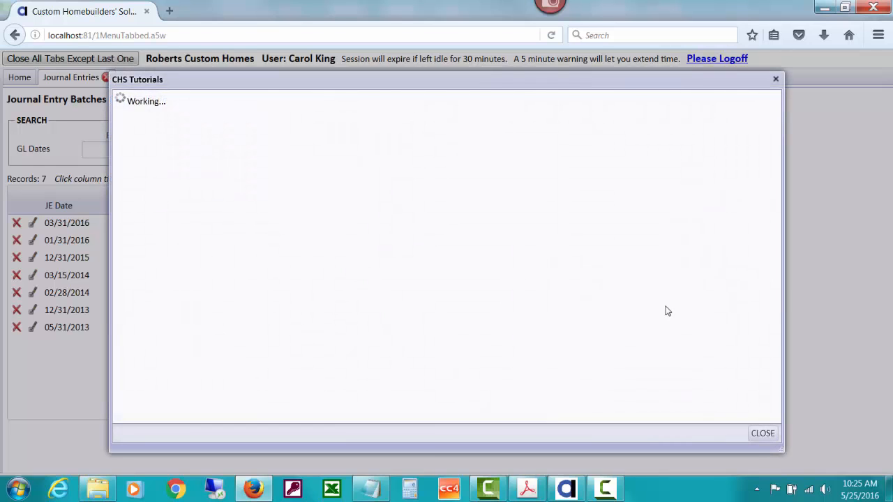
scroll(776, 325, "down", 1)
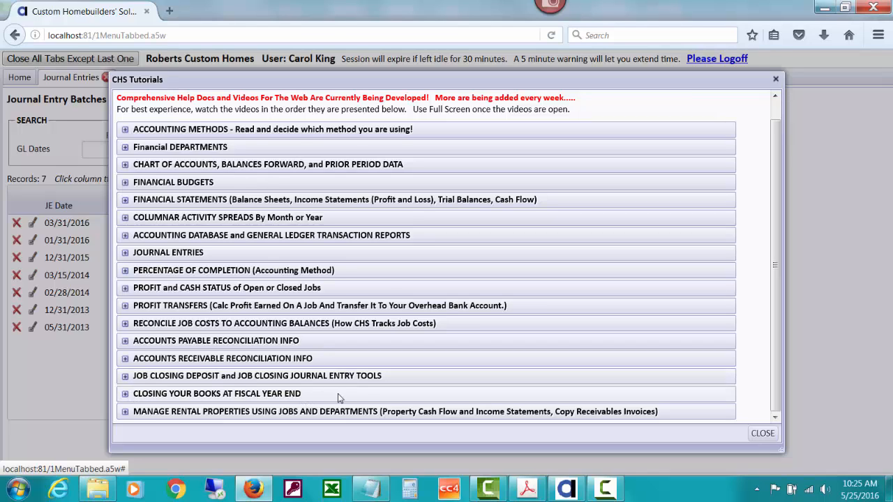
left_click(763, 434)
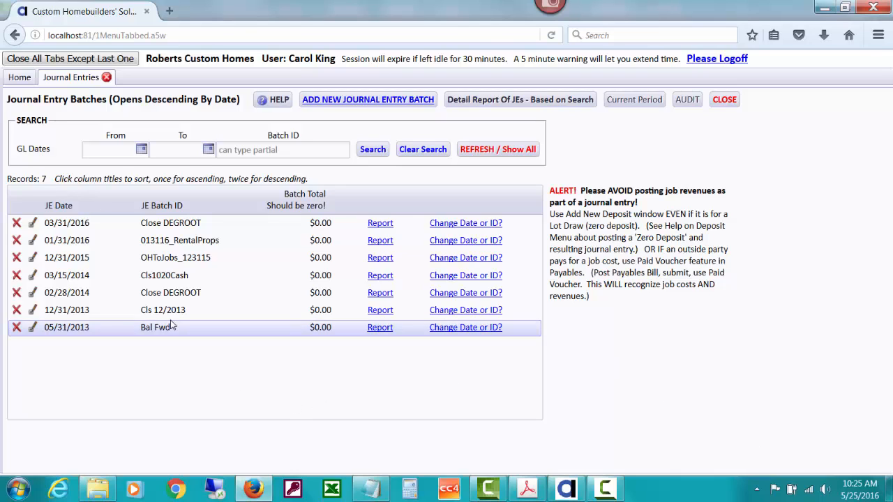
- Review the full report of the year-end closing batch Cls 12/2013, and try to open the batch for editing
left_click(376, 312)
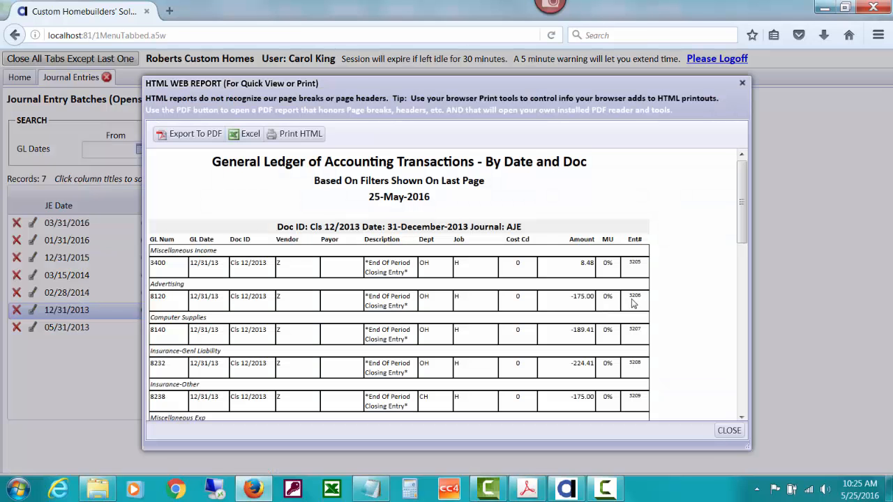
left_click_drag(742, 208, 716, 379)
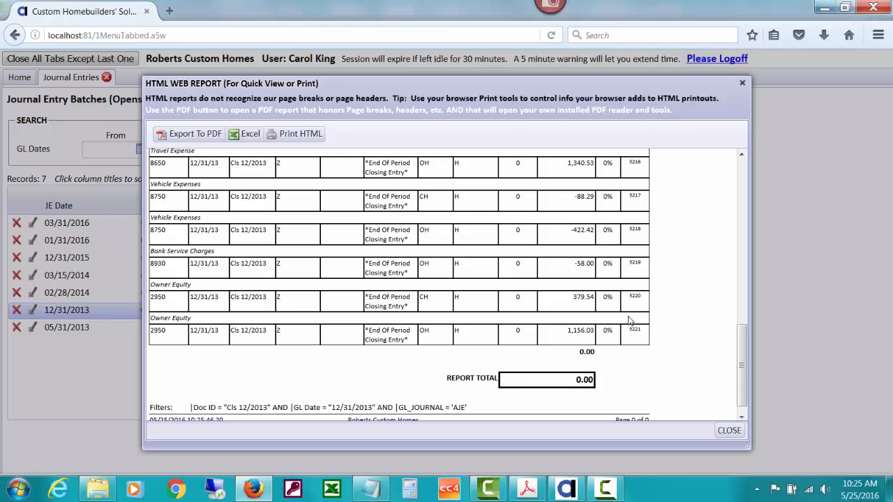
mouse_move(745, 389)
left_mouse_down()
mouse_move(743, 349)
mouse_move(740, 373)
left_mouse_up()
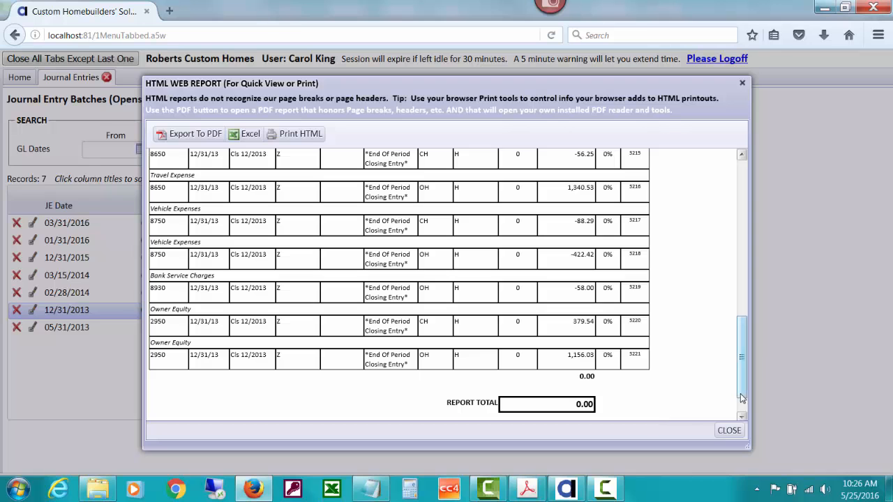
left_click_drag(743, 395, 739, 274)
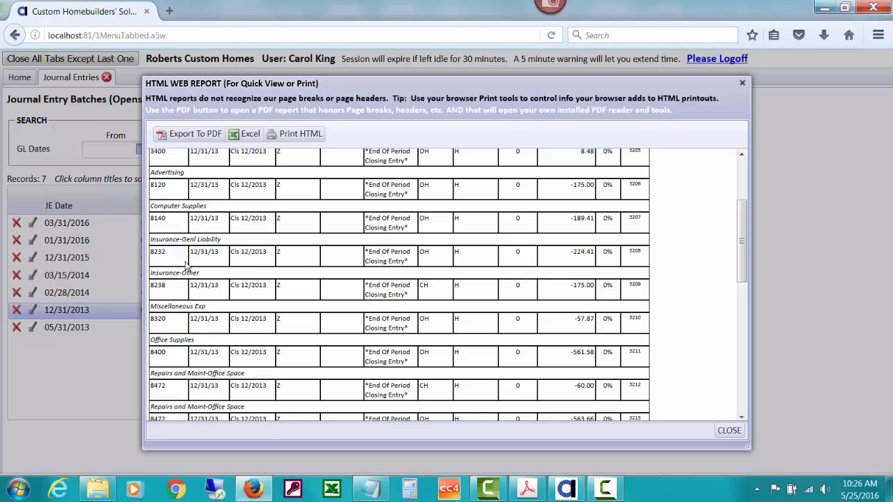
left_click(729, 431)
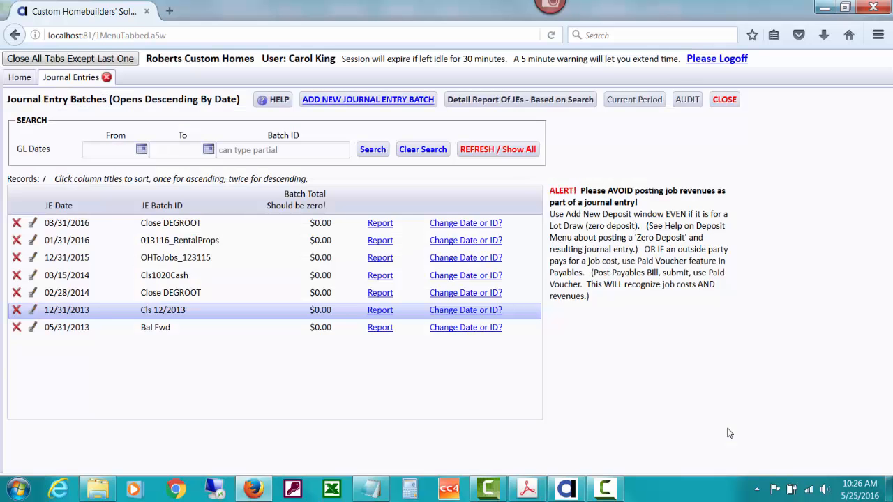
left_click(33, 310)
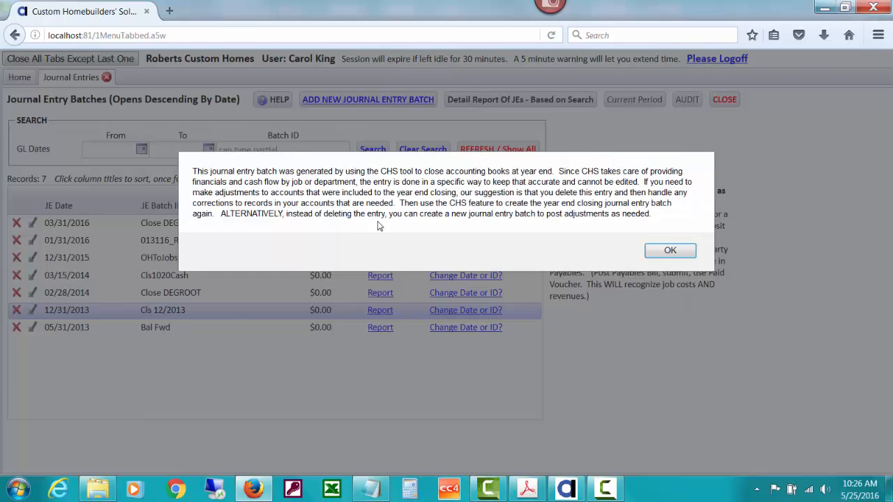
left_click(675, 252)
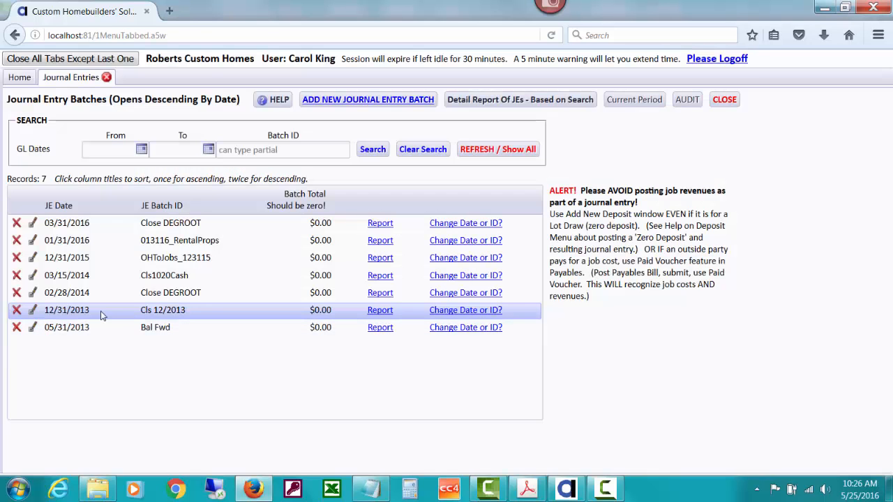